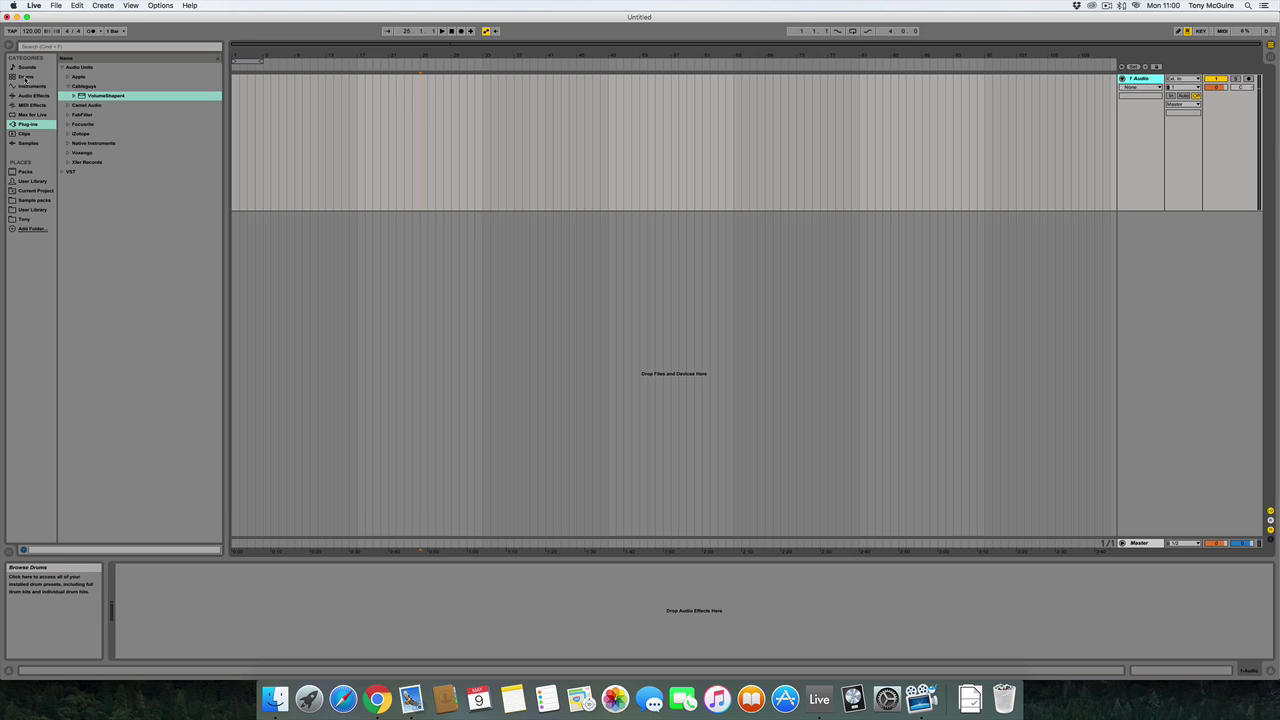
Replace the audio track with a new MIDI track and increase the track's height
click(28, 77)
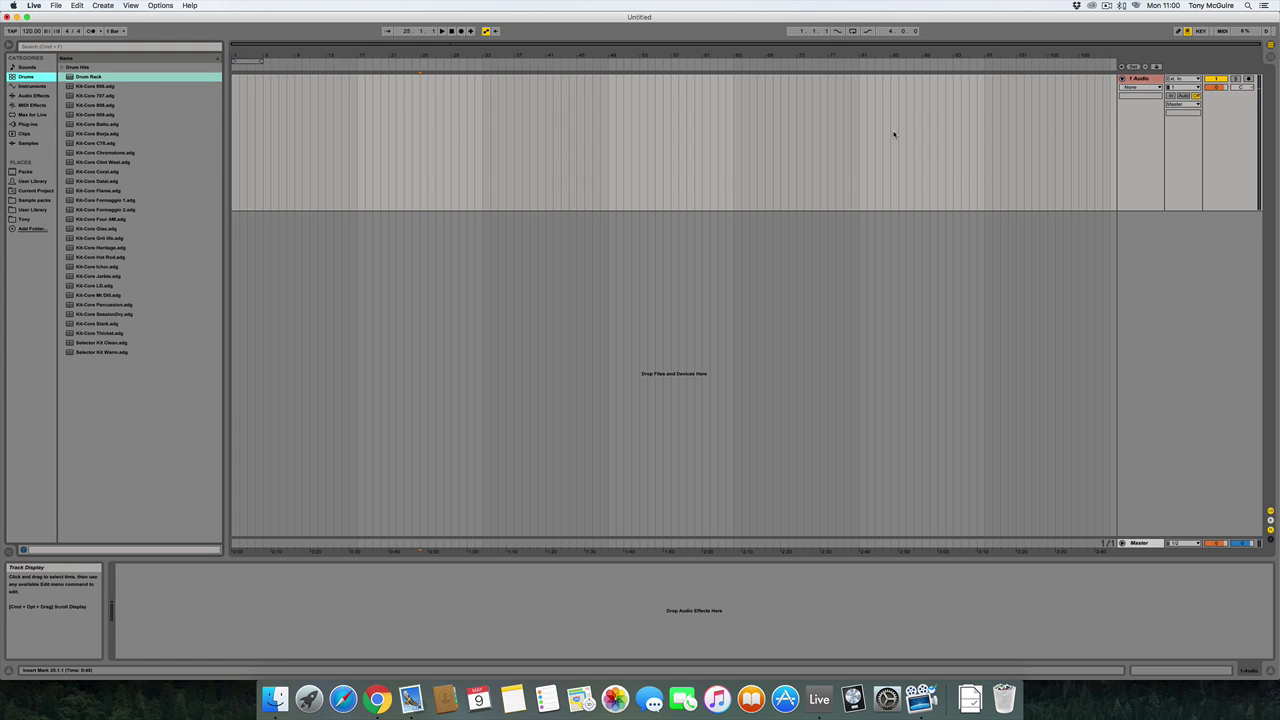
click(1140, 79)
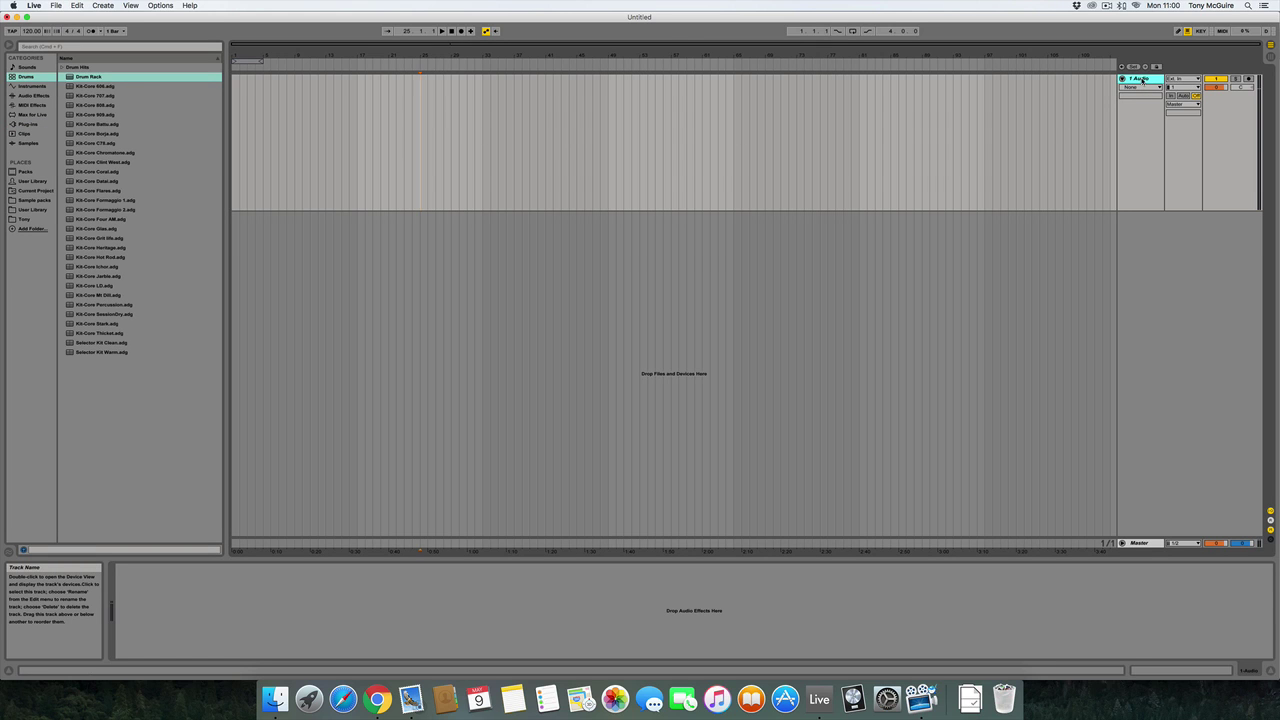
key(super+shift+t)
key(Delete)
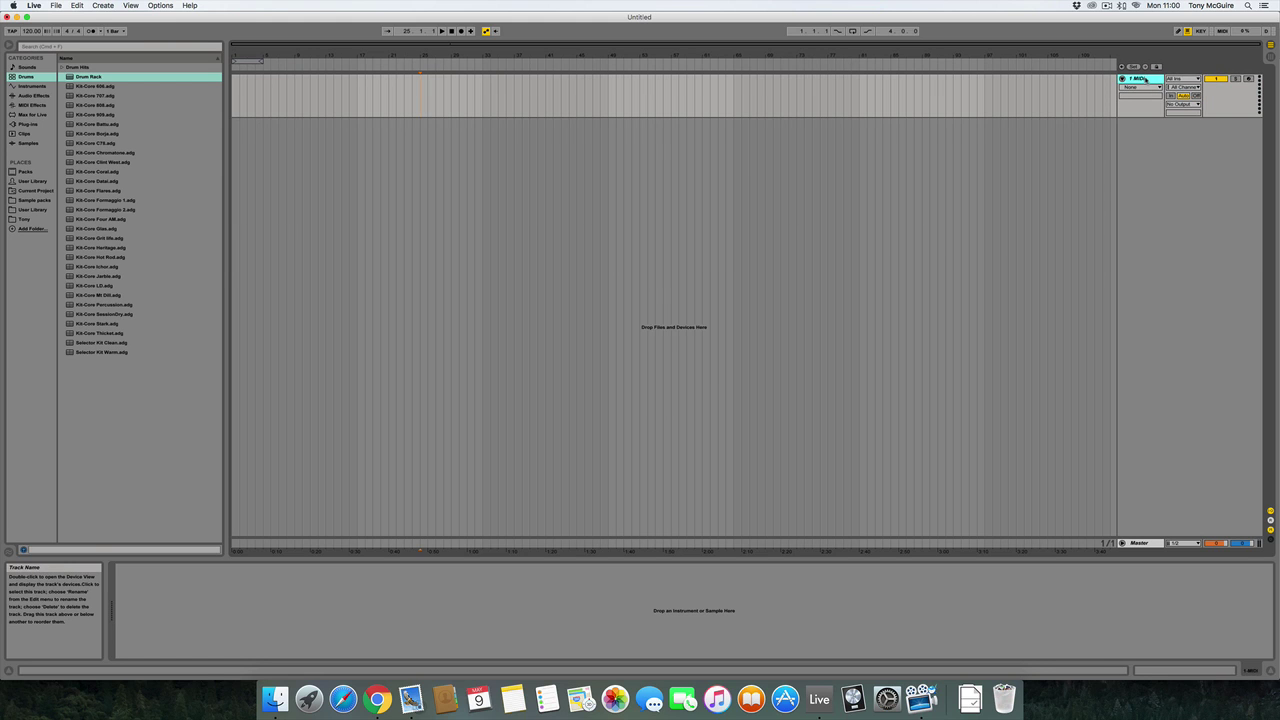
drag(1143, 117, 1143, 176)
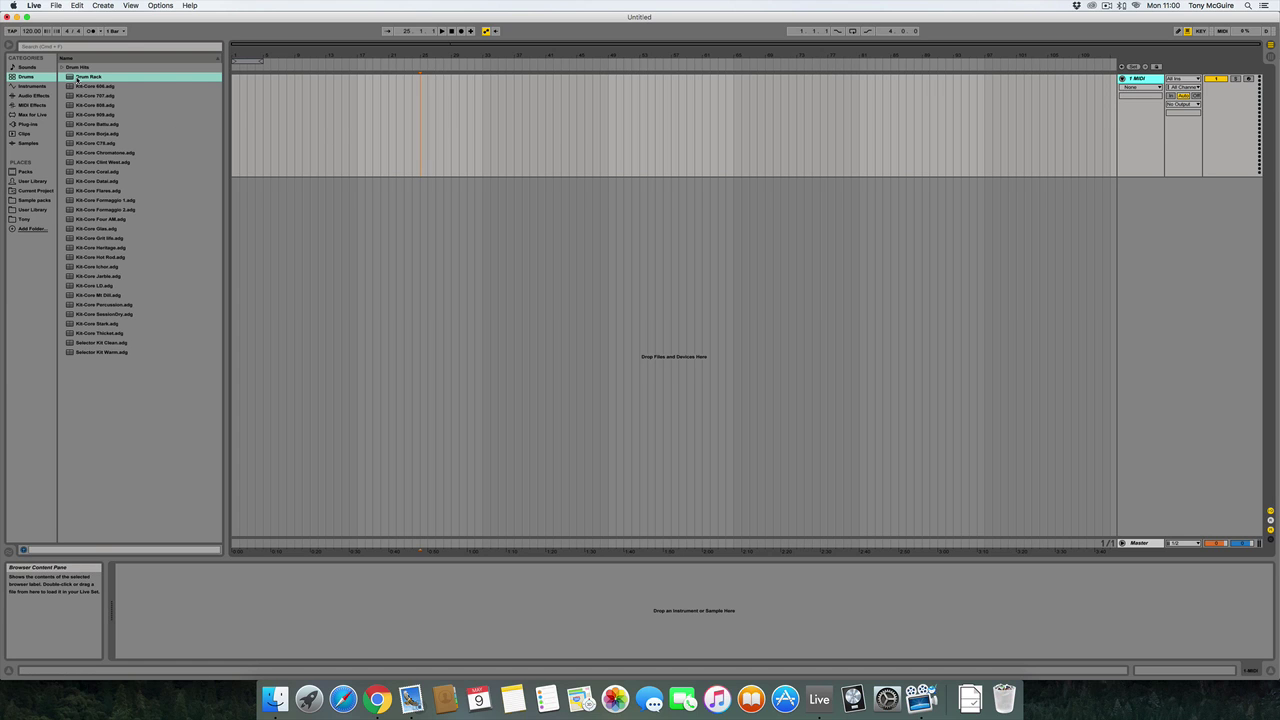
Load an empty Drum Rack on the MIDI track and assign the sample KICK 7.wav to pad C1
click(145, 80)
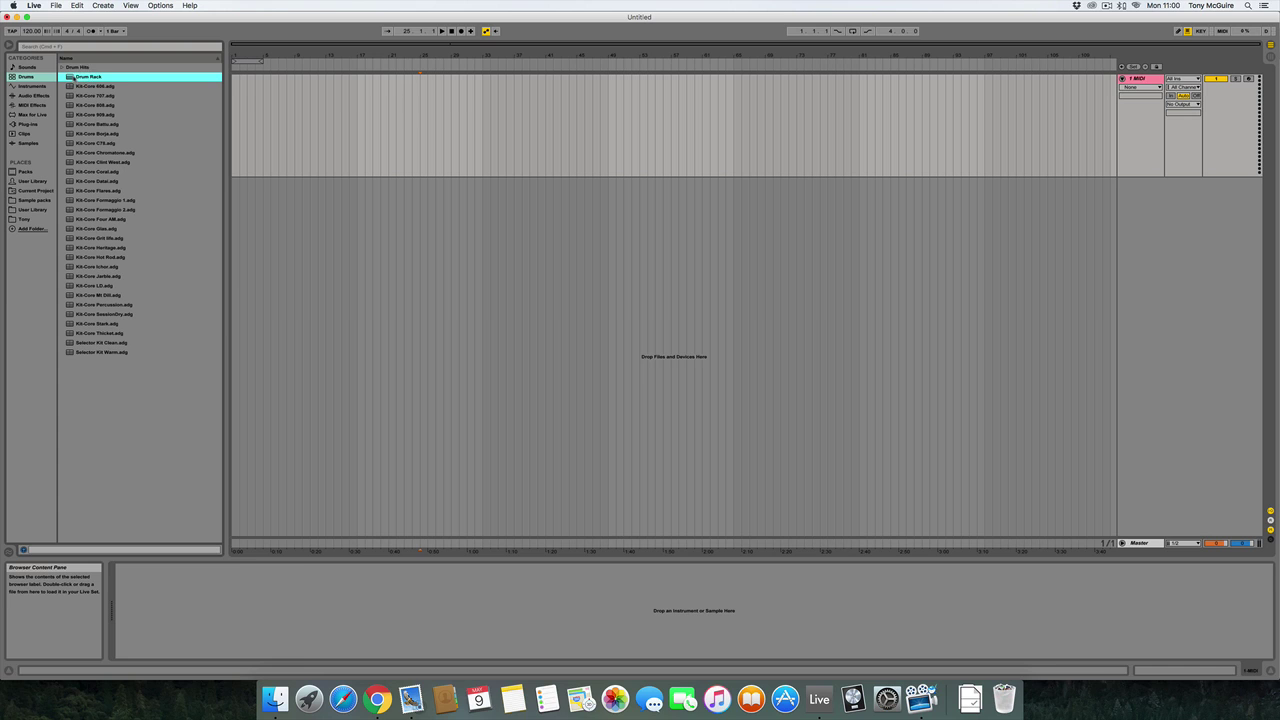
drag(71, 77, 395, 126)
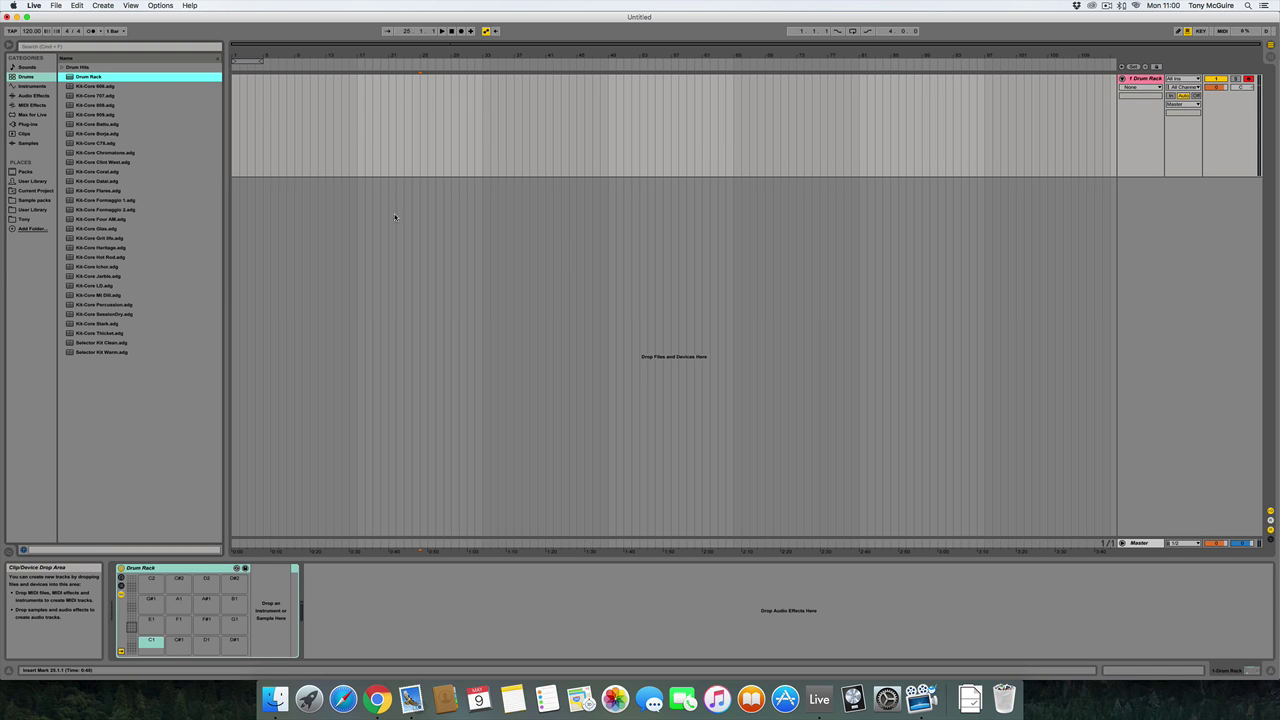
click(33, 200)
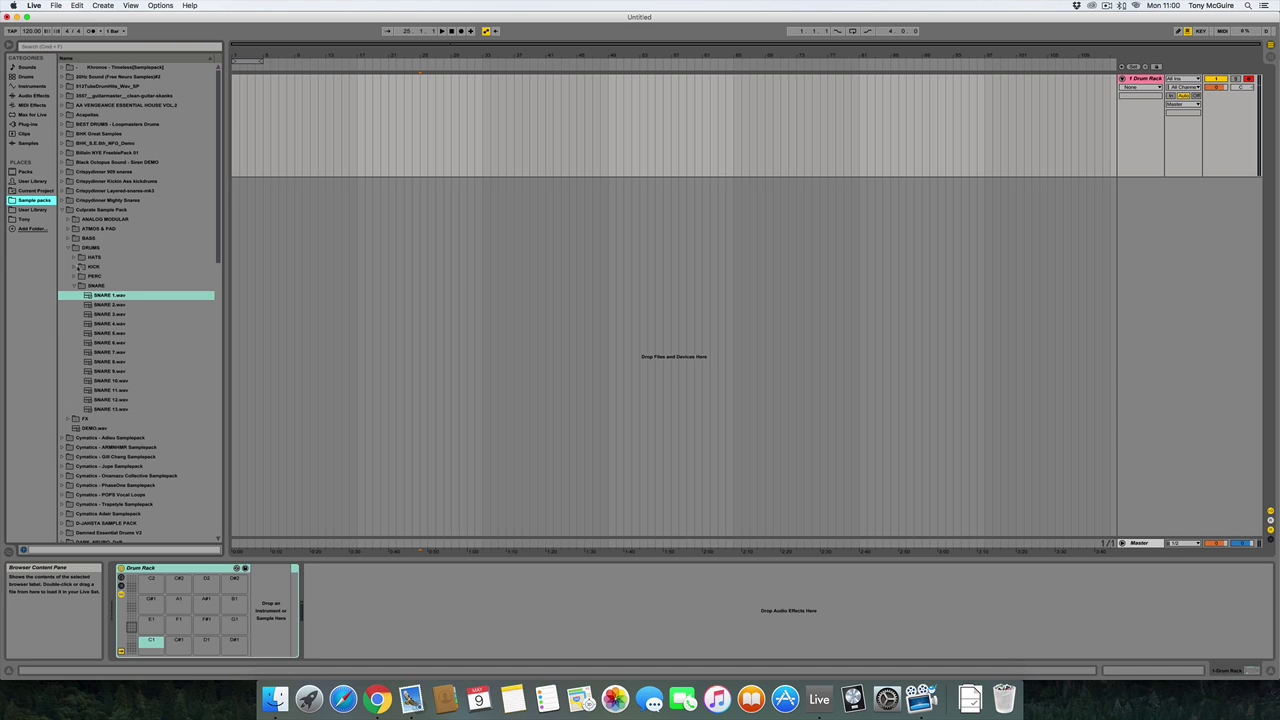
click(77, 267)
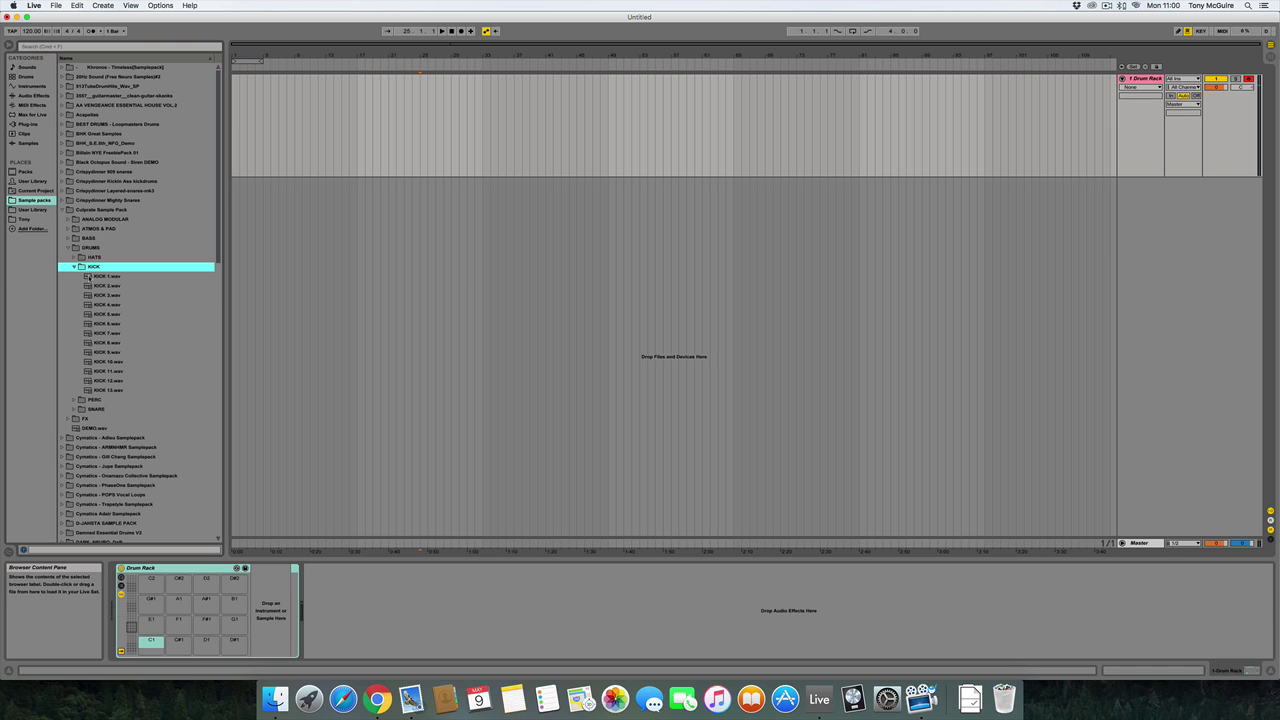
drag(100, 337, 152, 645)
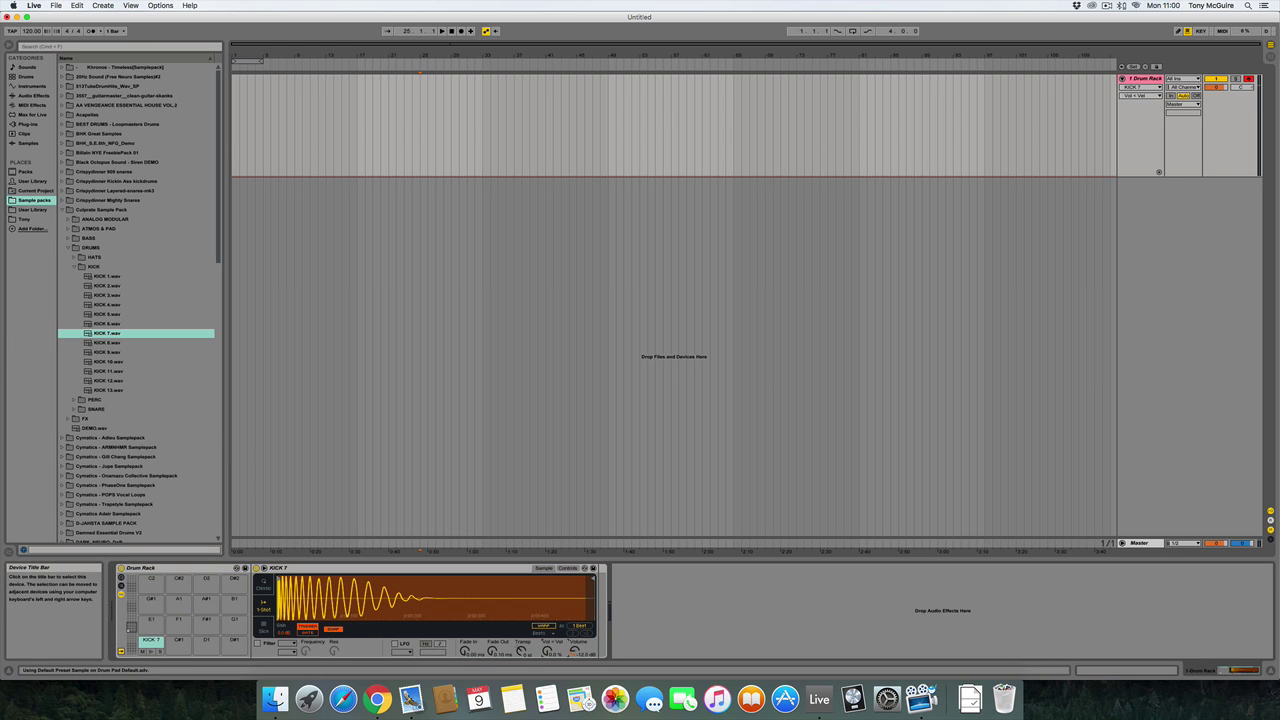
Assign SNARE 1.wav from the same sample pack's SNARE folder to pad C#1 of the Drum Rack
click(73, 268)
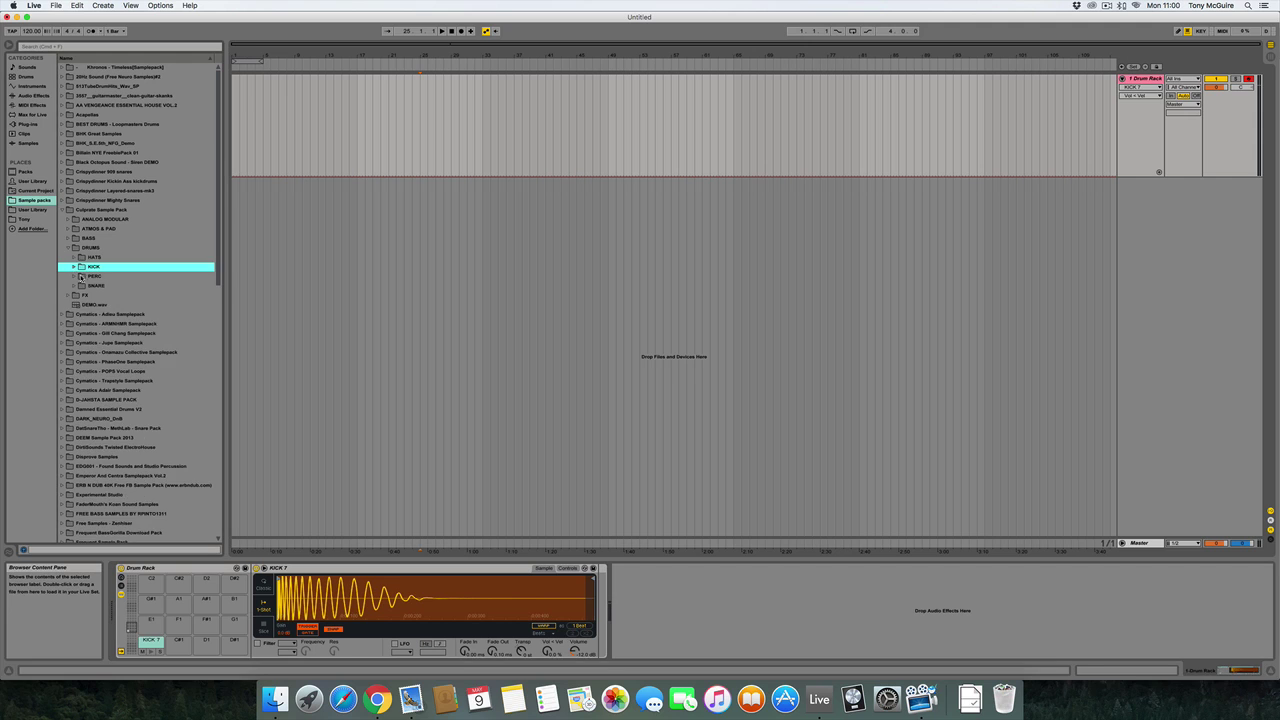
click(74, 286)
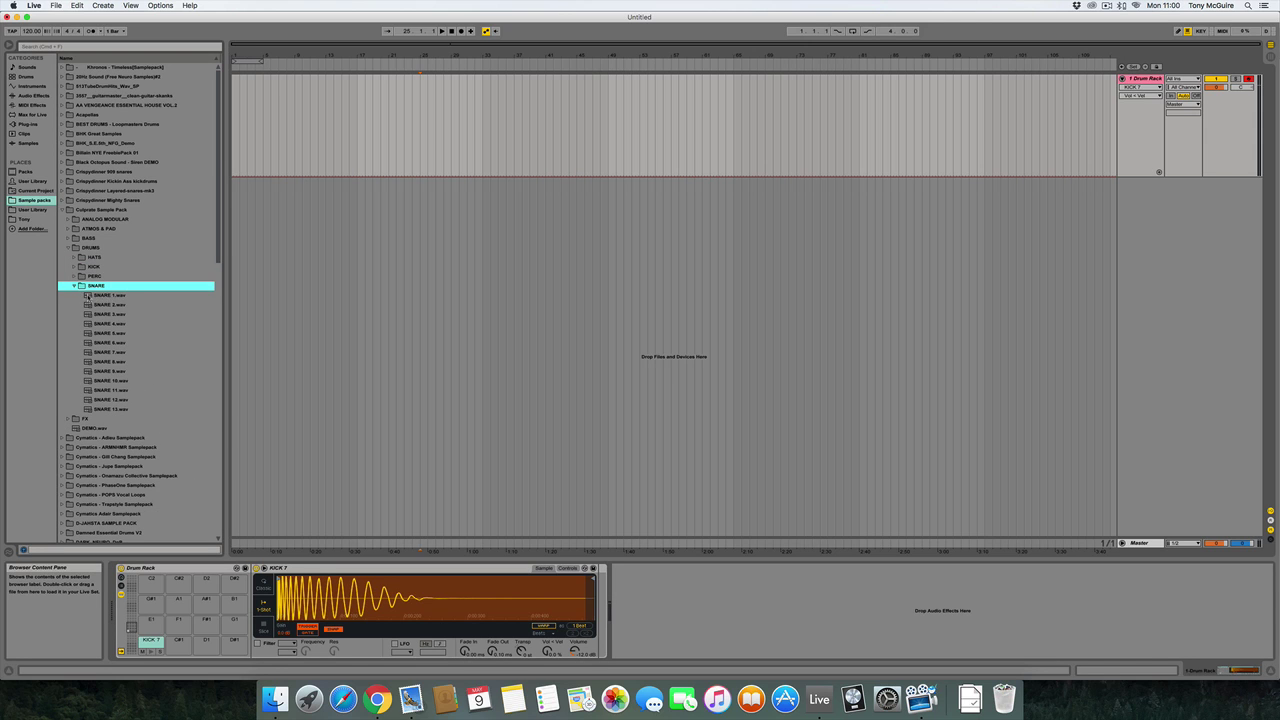
click(100, 295)
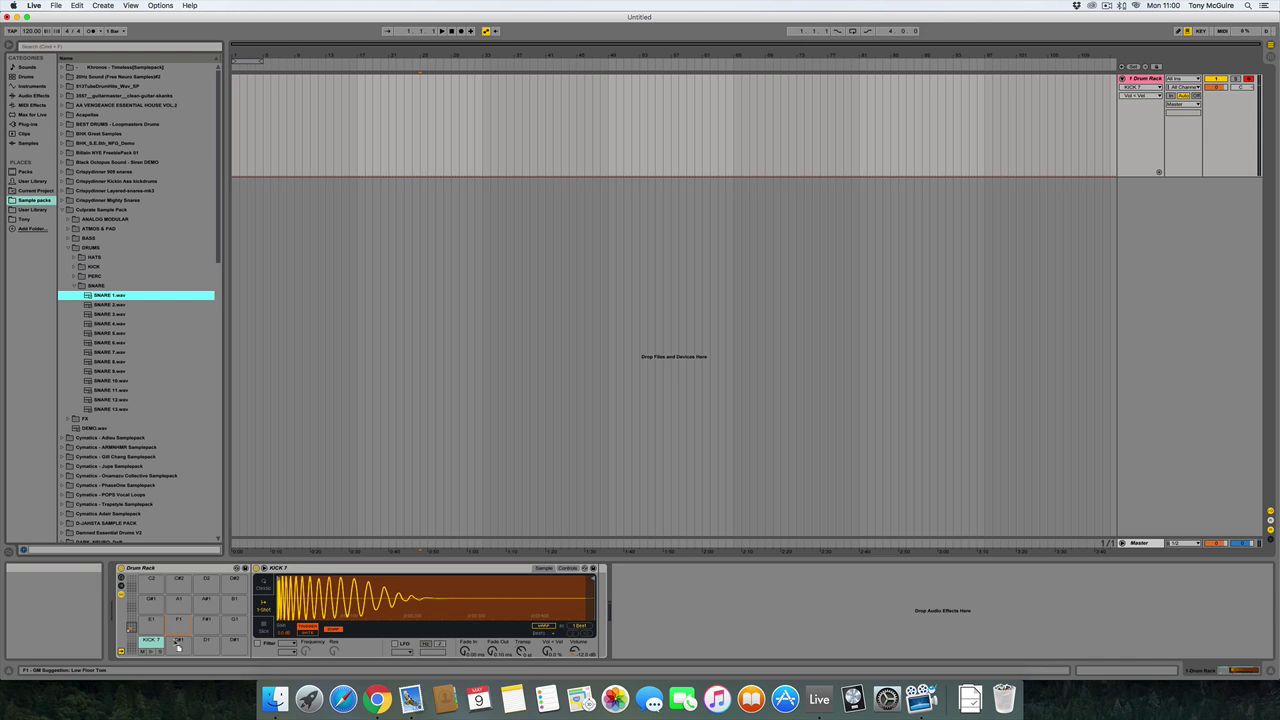
drag(178, 641, 178, 641)
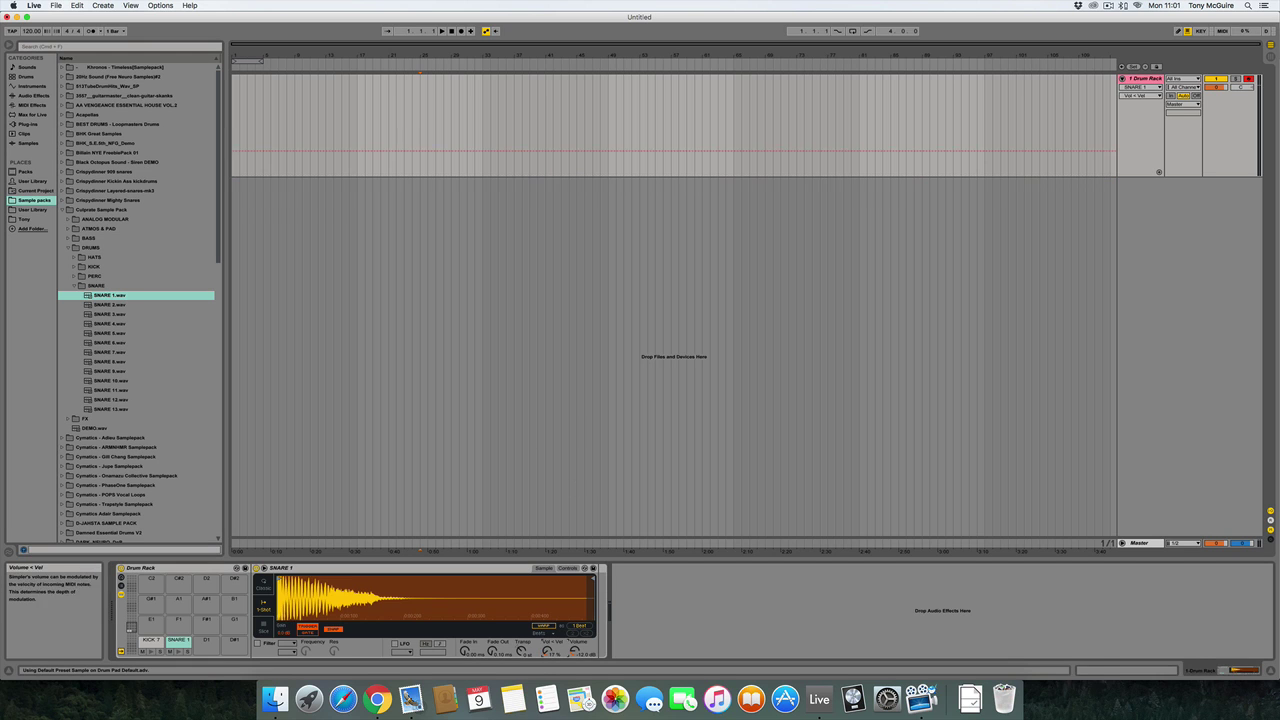
Set the snare's velocity-to-volume modulation to 0% and audition the kick and snare with the computer keyboard lowered to octave C1
drag(547, 651, 547, 670)
key(a)
key(z)
key(z)
key(a)
key(w)
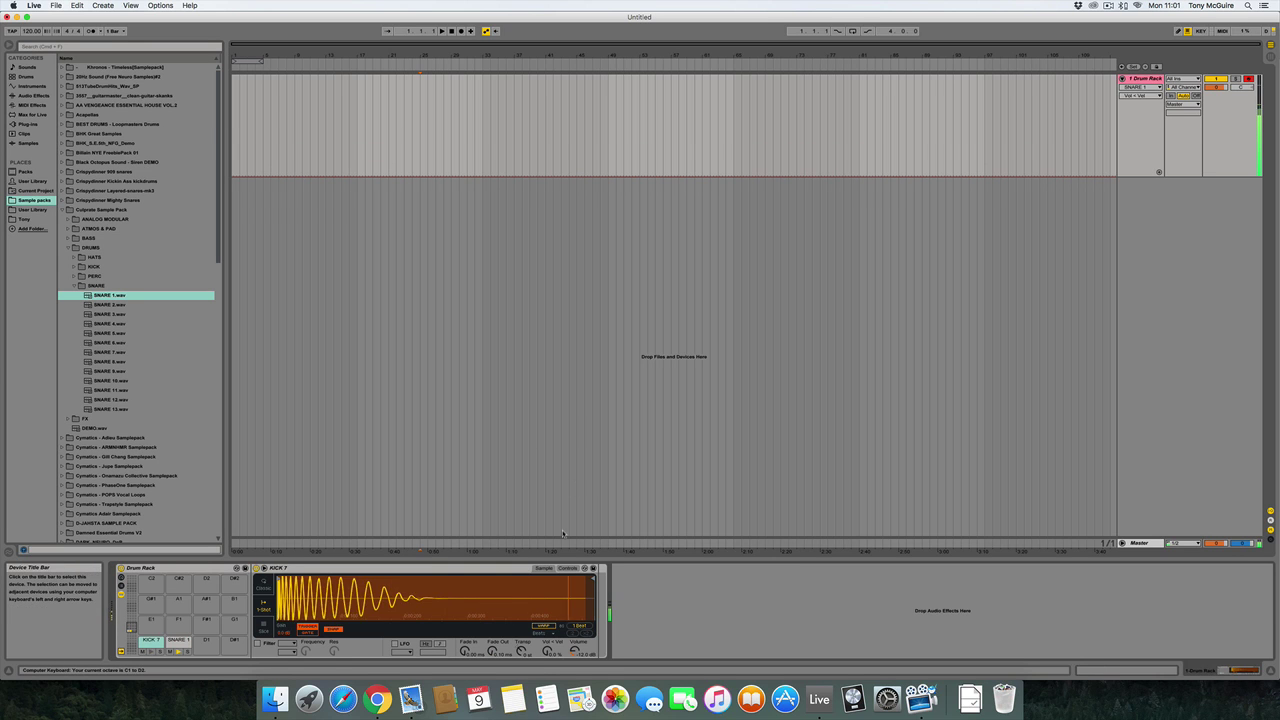
key(a)
key(w)
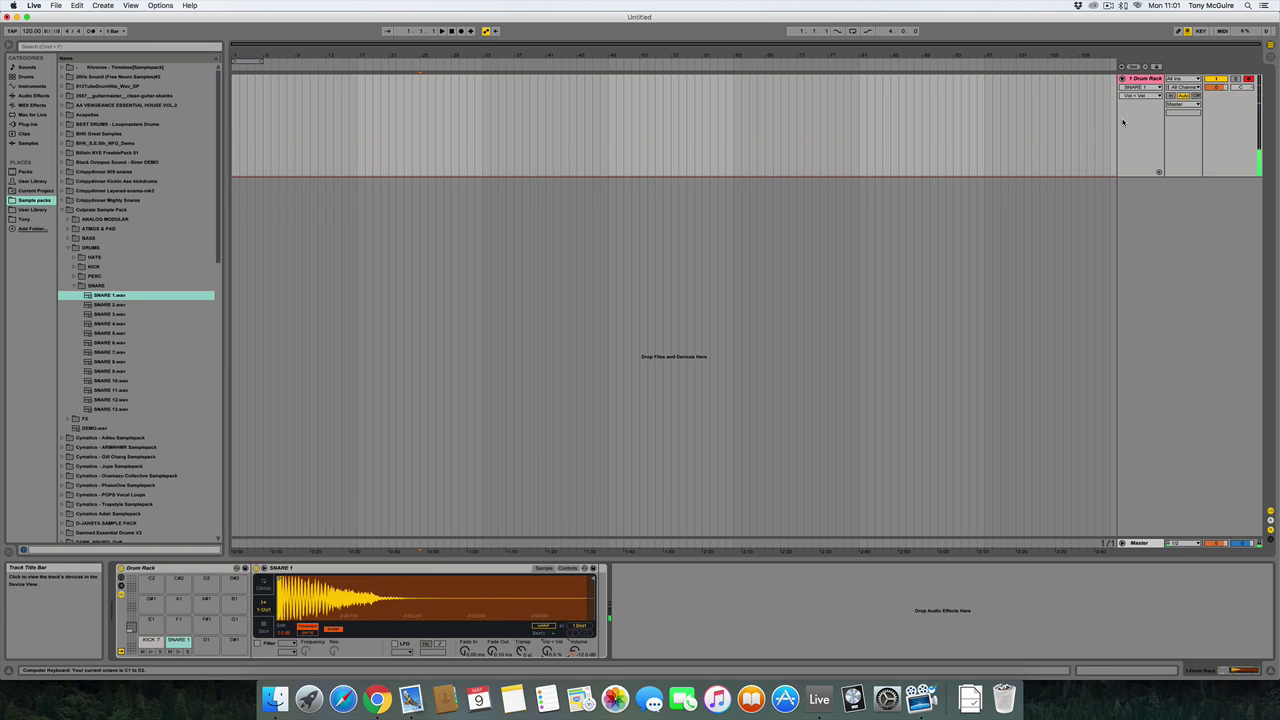
Insert a second MIDI track and load the Operator instrument on it
right_click(1139, 246)
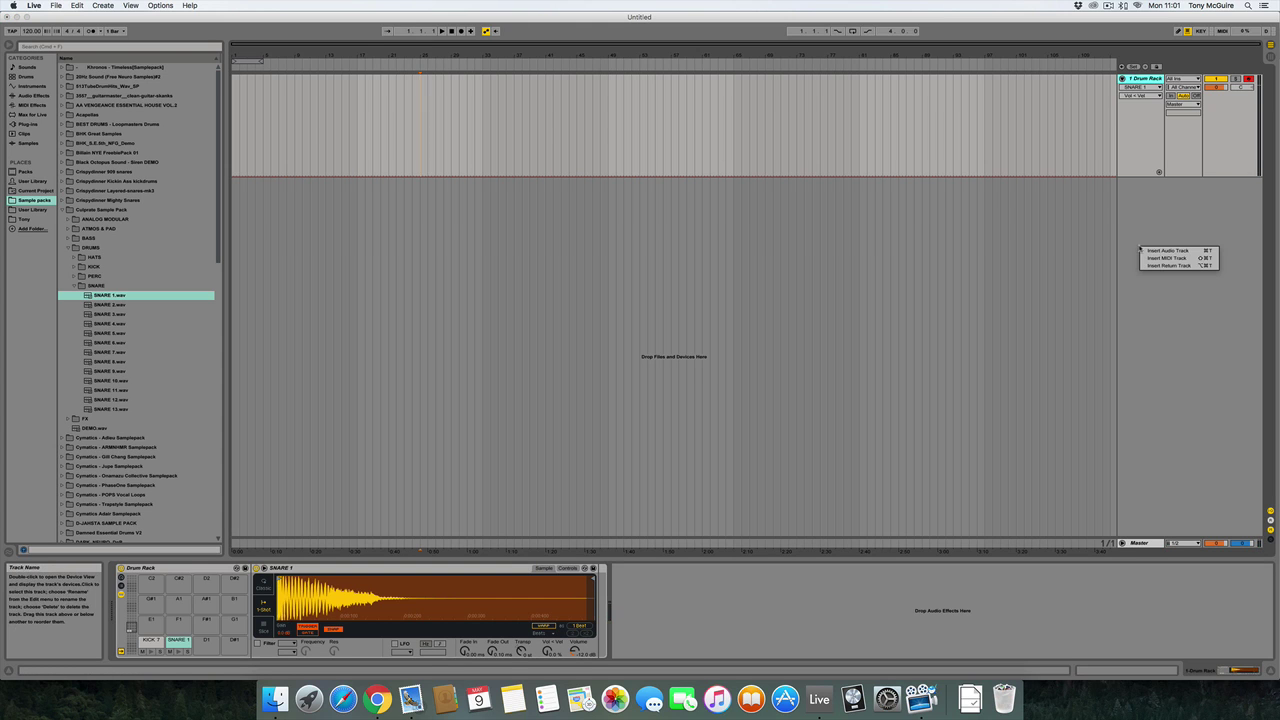
click(1161, 257)
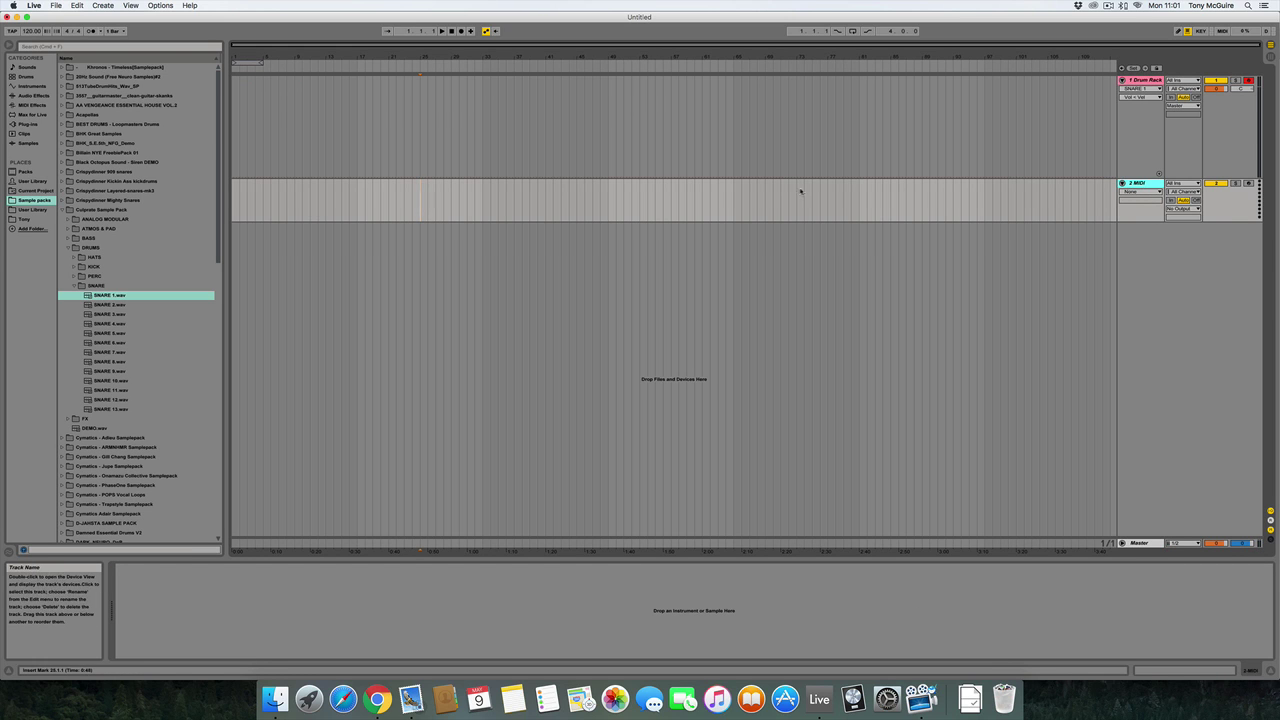
click(35, 96)
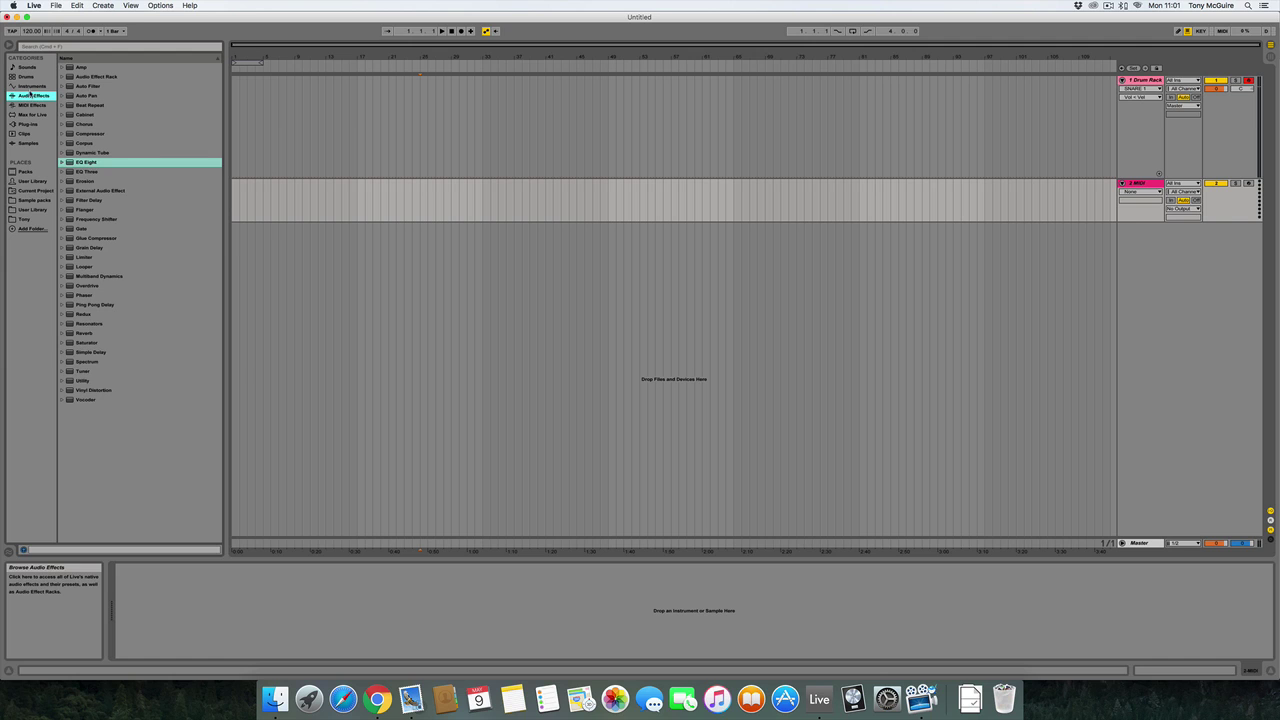
click(31, 87)
click(113, 136)
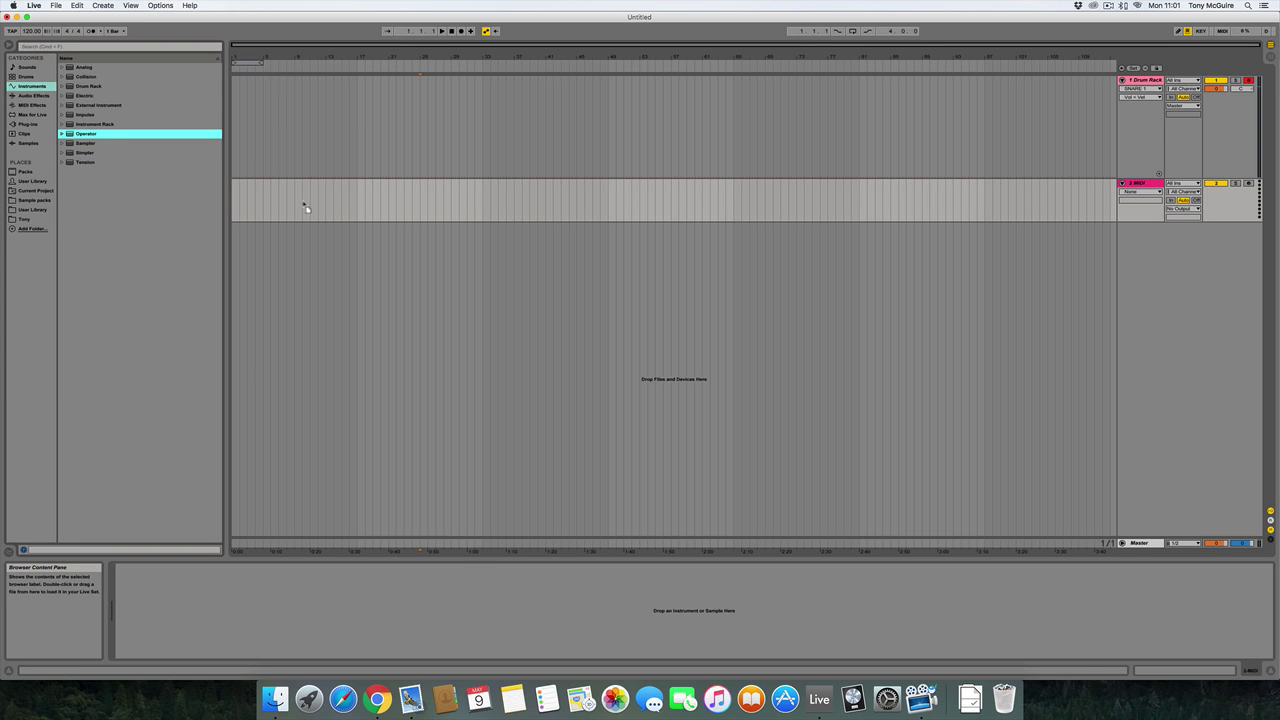
key(Return)
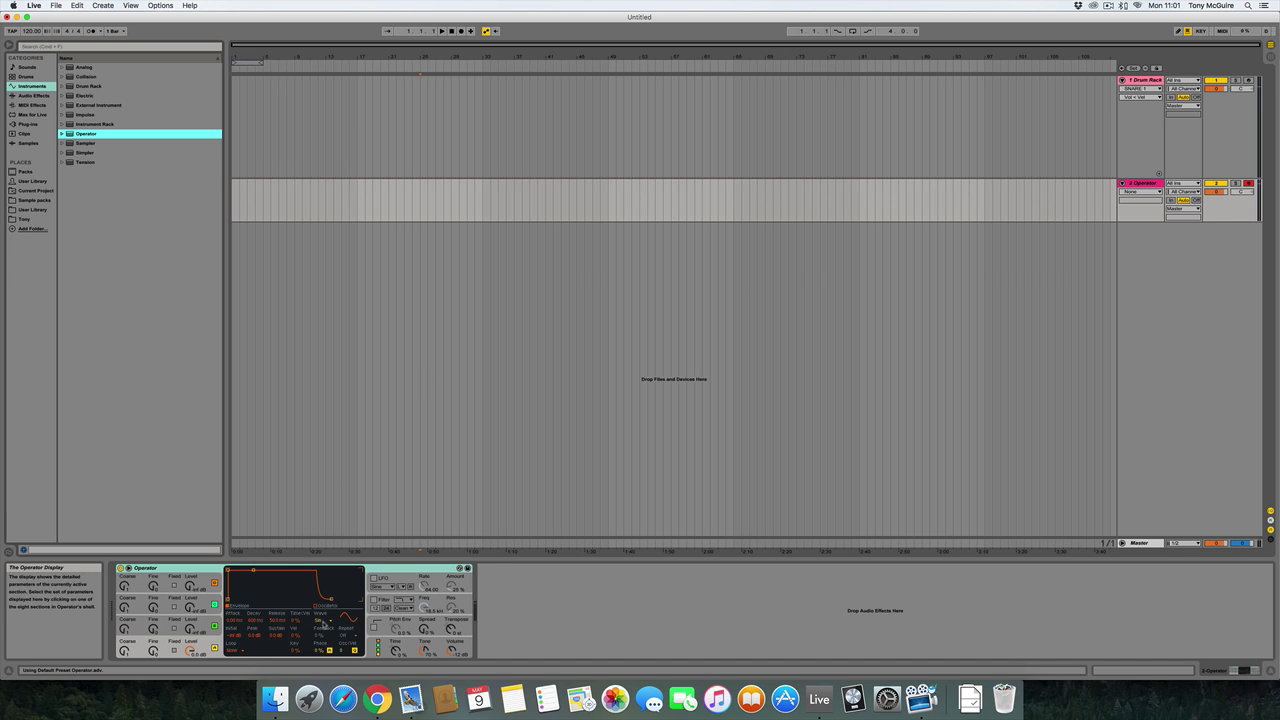
Change Operator's oscillator A to a square waveform, lower the track volume to about -5 dB and audition the sound
click(323, 623)
click(333, 596)
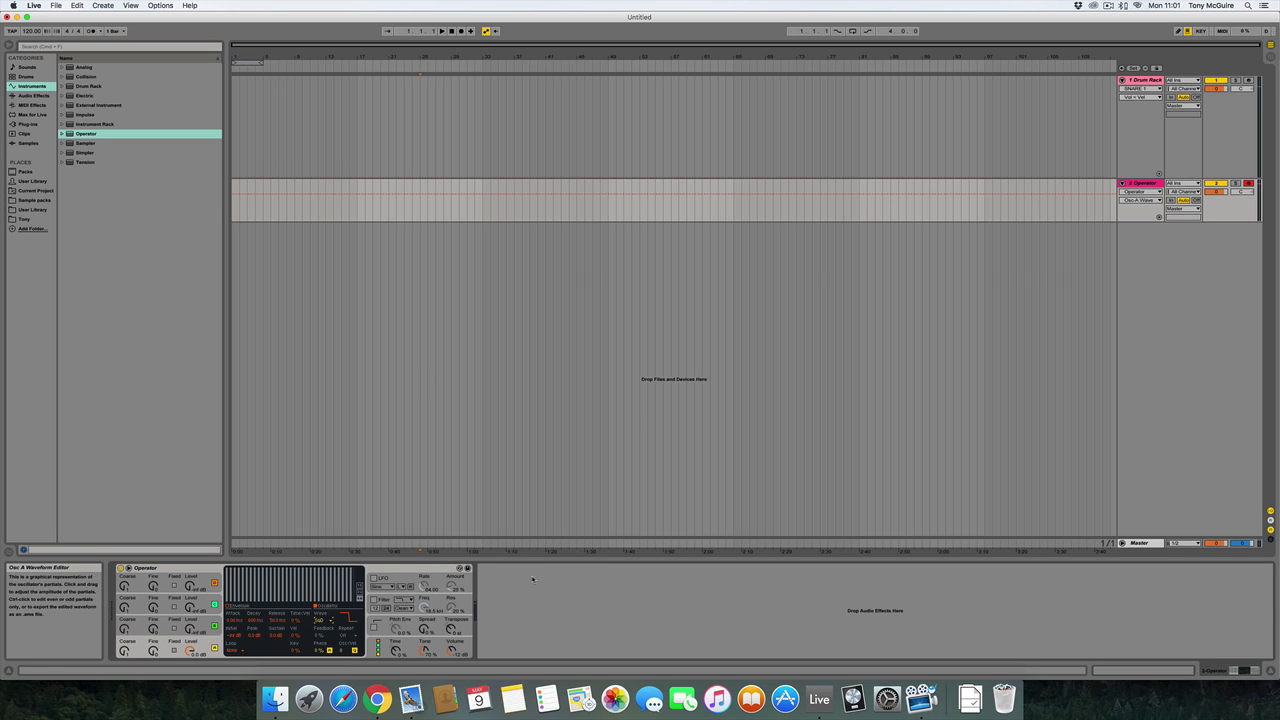
key(a)
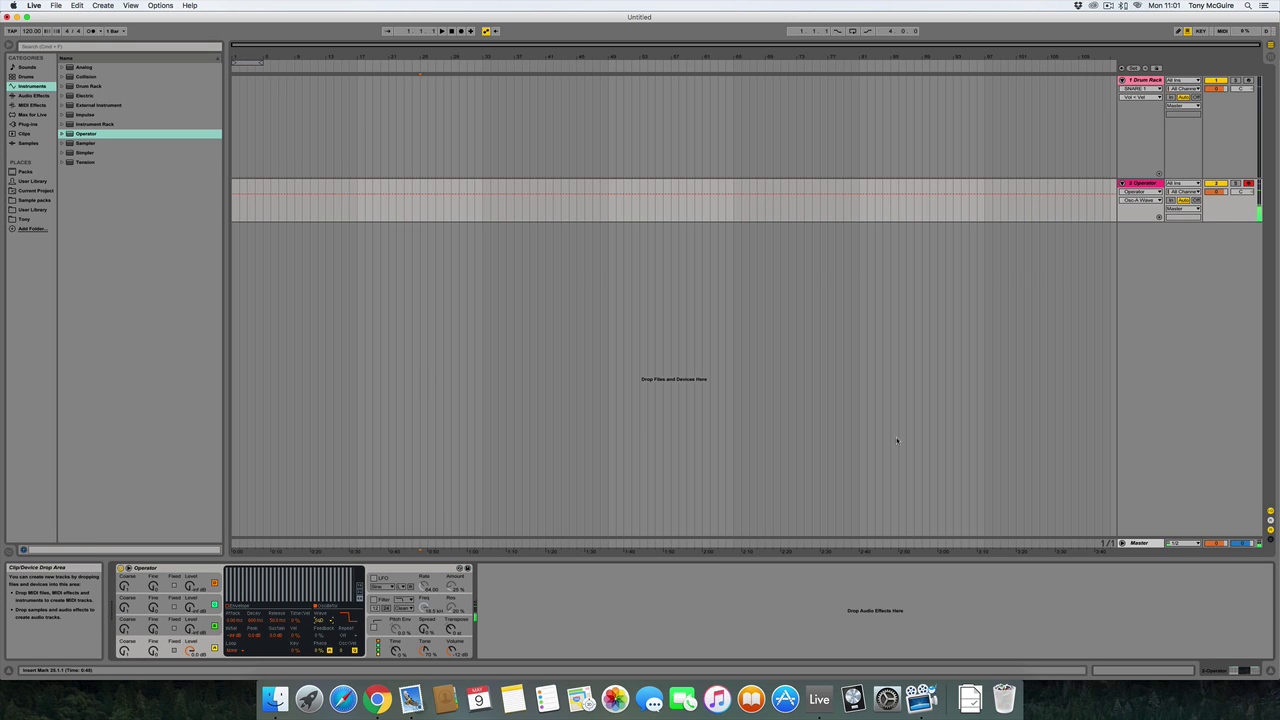
drag(1216, 192, 1216, 250)
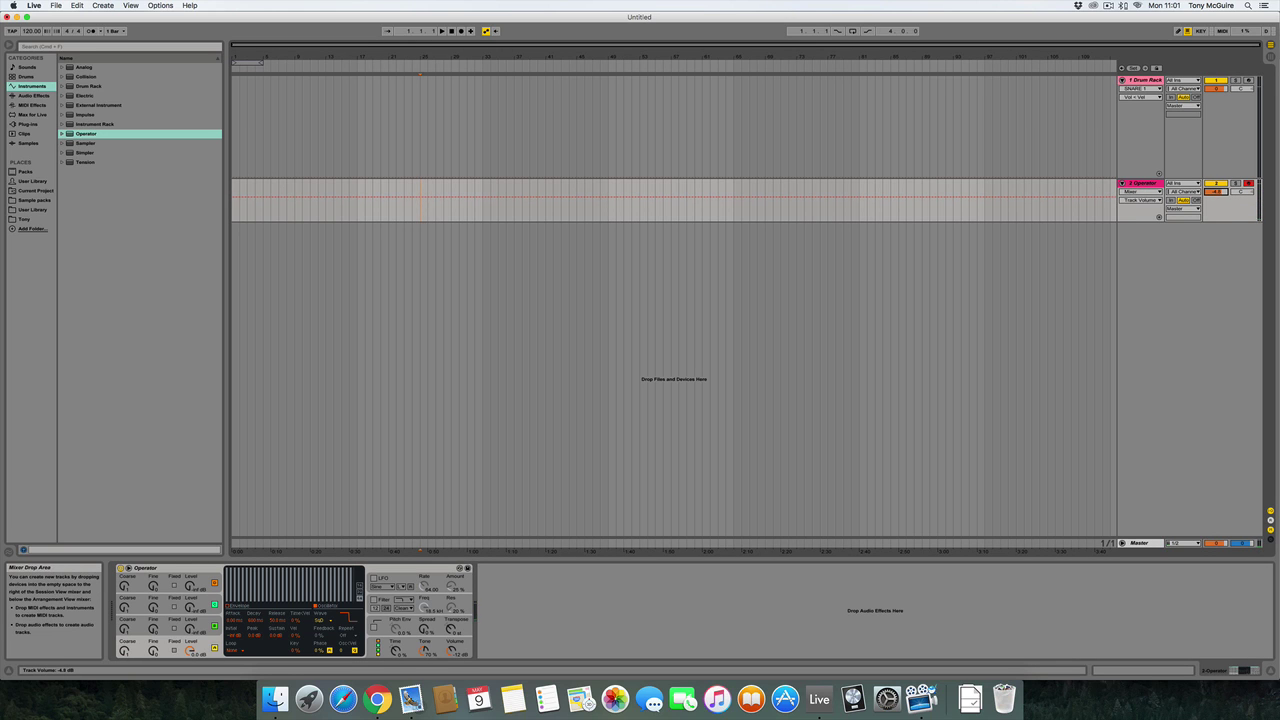
key(a)
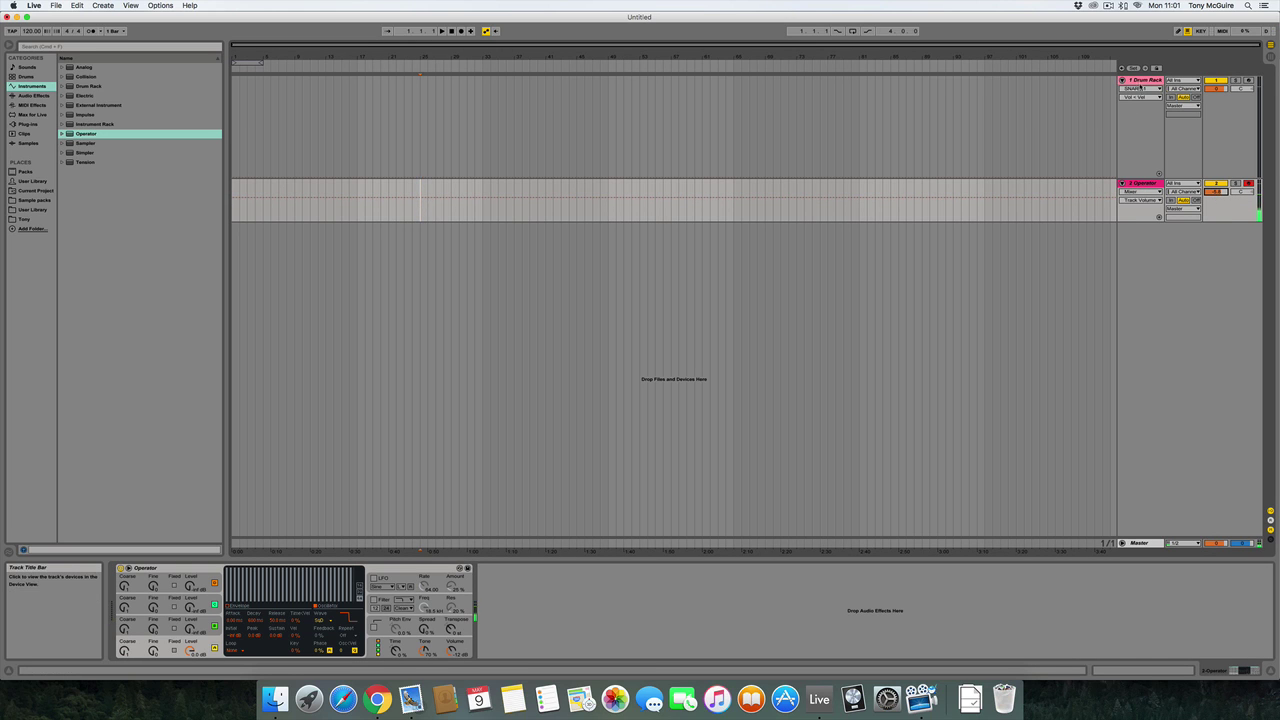
Create an empty eight-bar MIDI clip on the Drum Rack track, spanning 1.1.1 to 9.1.1
click(452, 104)
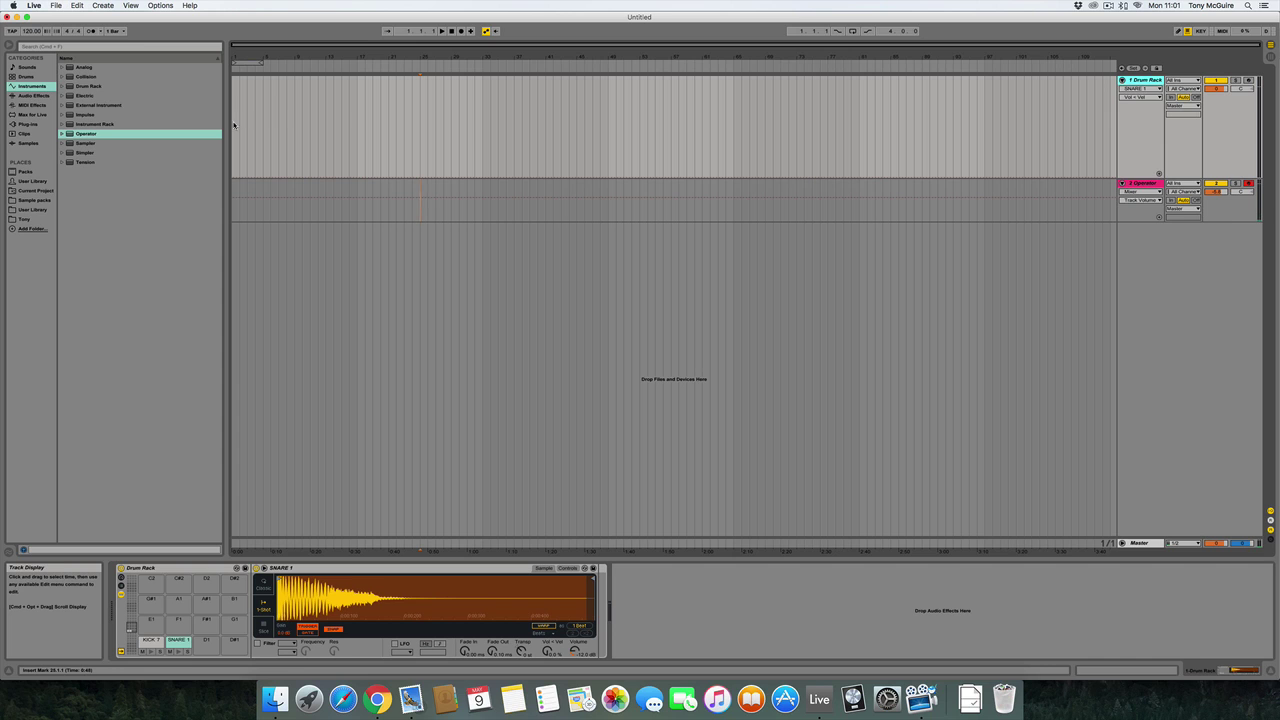
drag(234, 124, 294, 128)
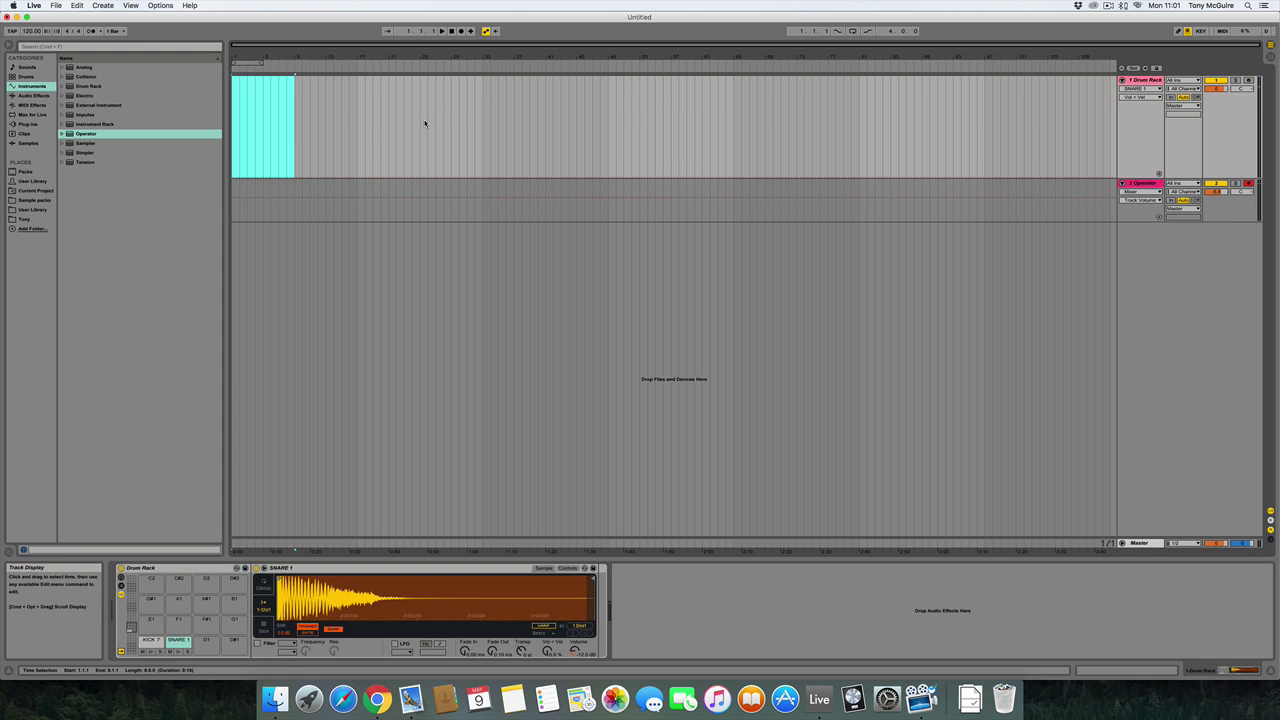
key(super+shift+m)
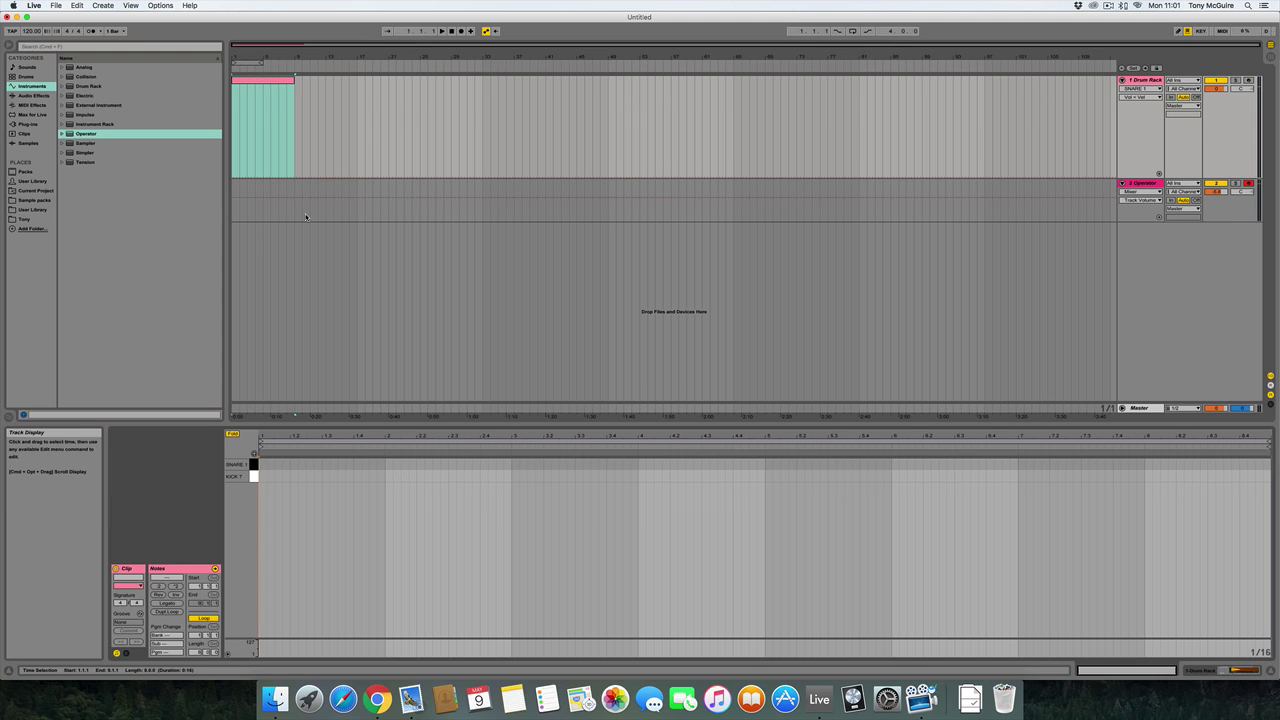
Add a kick note at 1.1.1 and a snare note at 1.2.1 in the drum clip
double_click(260, 476)
key(space)
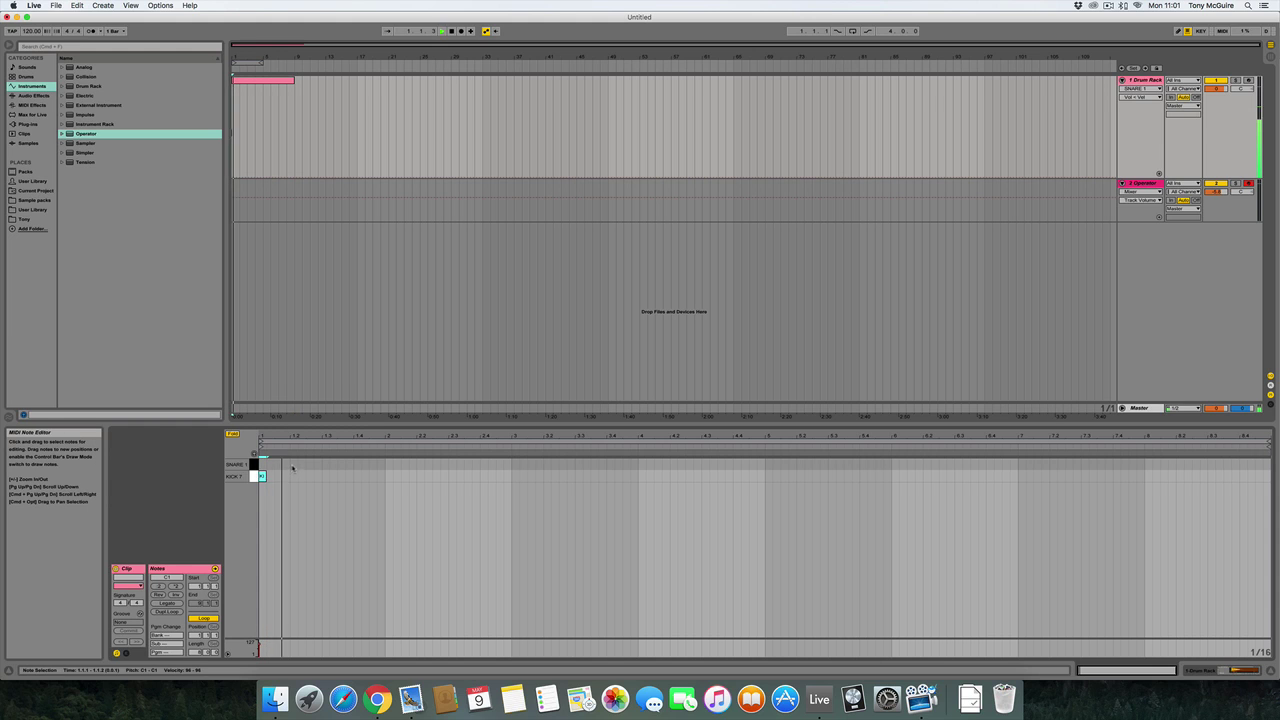
double_click(292, 466)
key(space)
Duplicate the kick-and-snare pair repeatedly until the alternating pattern fills all eight bars of the drum clip
click(321, 474)
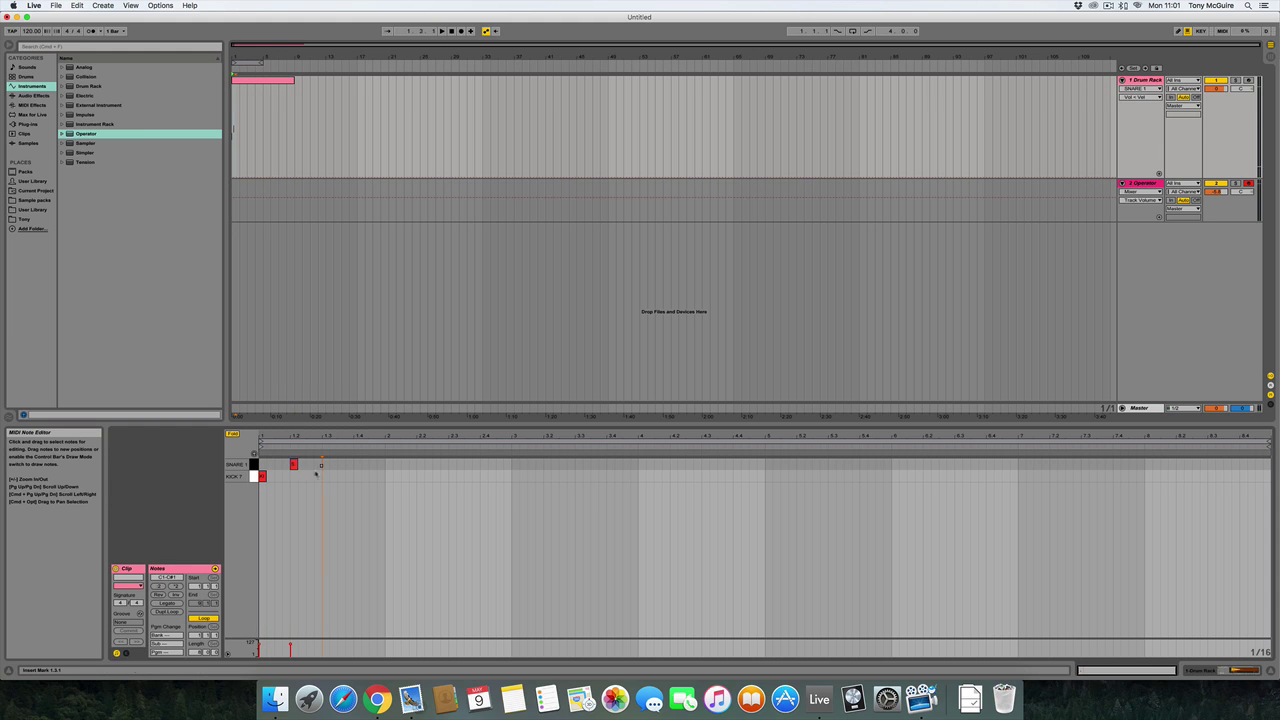
drag(316, 474, 262, 476)
key(super+d)
key(super+d)
key(super+d)
key(super+d)
key(super+d)
key(super+d)
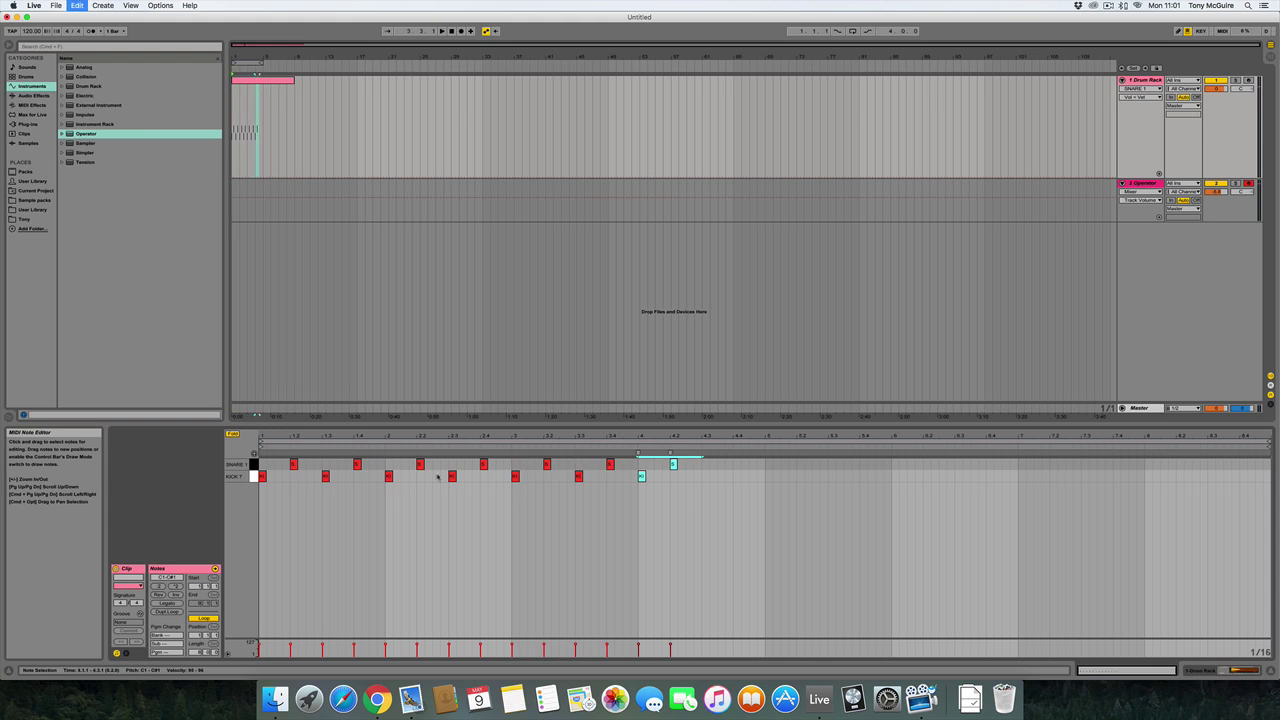
key(super+d)
key(super+d)
key(super+d)
key(super+d)
key(super+d)
key(super+d)
key(super+d)
key(super+d)
key(super+d)
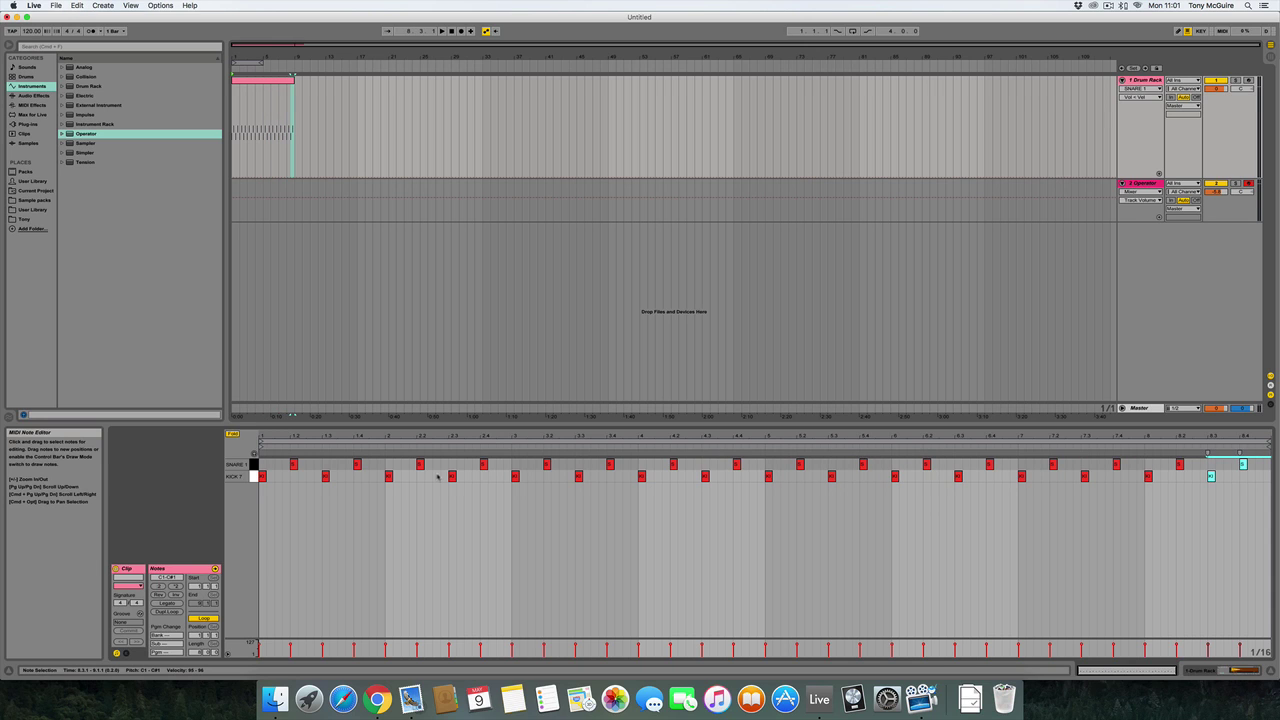
Add extra kick notes at 1.2.3, 2.2.2 and 2.4.3 while playing back the beat
double_click(309, 476)
key(space)
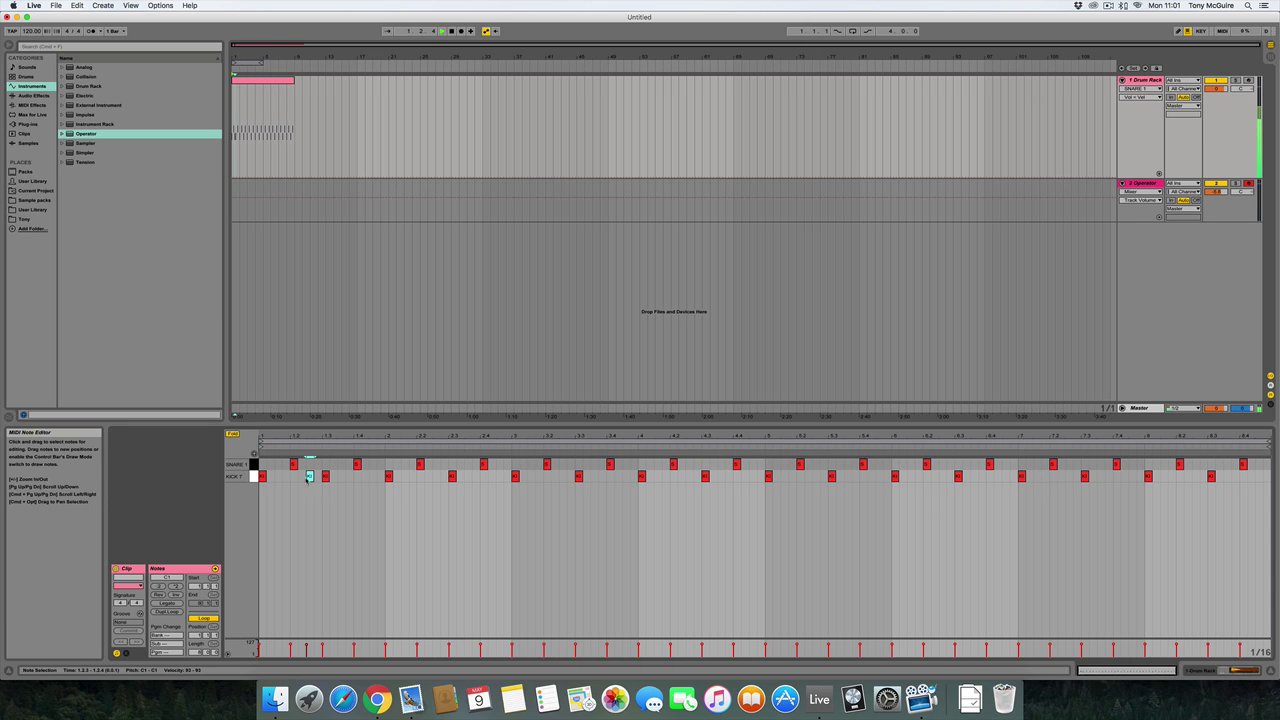
double_click(428, 476)
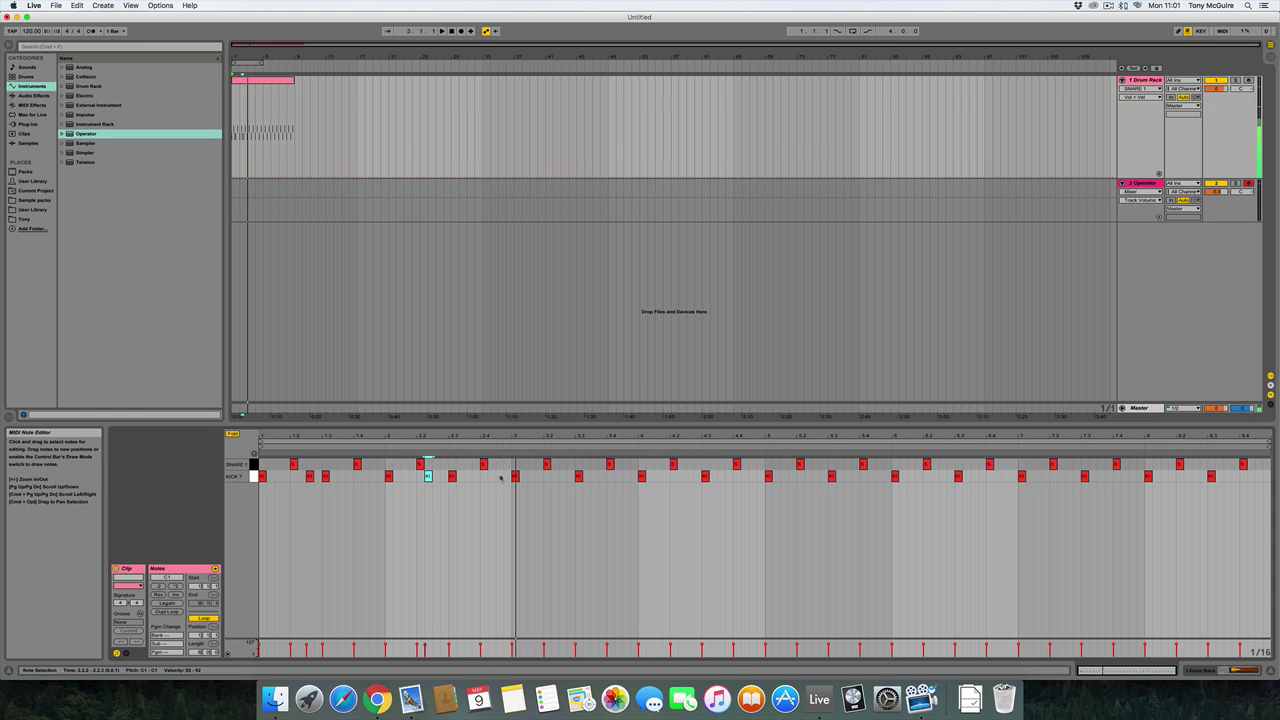
Duplicate the first two bars of the drum pattern three times to fill bars 3 to 8
drag(511, 457, 305, 530)
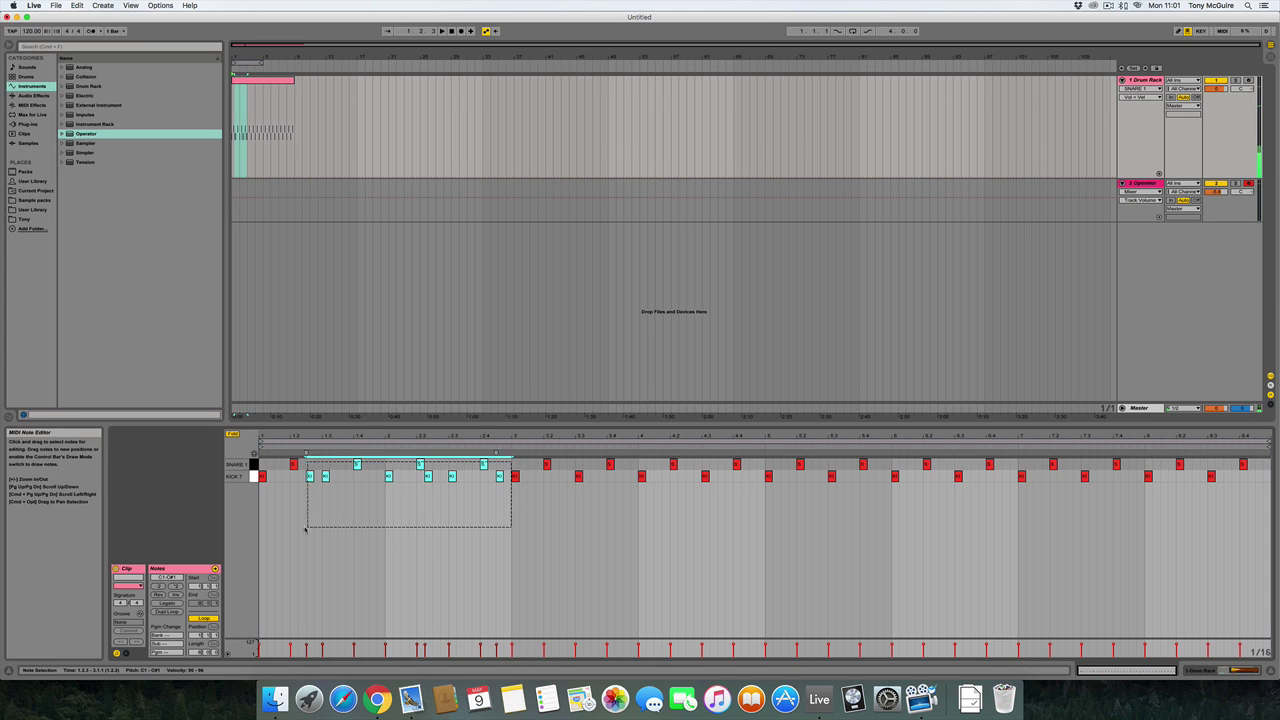
key(super+d)
key(super+d)
key(super+d)
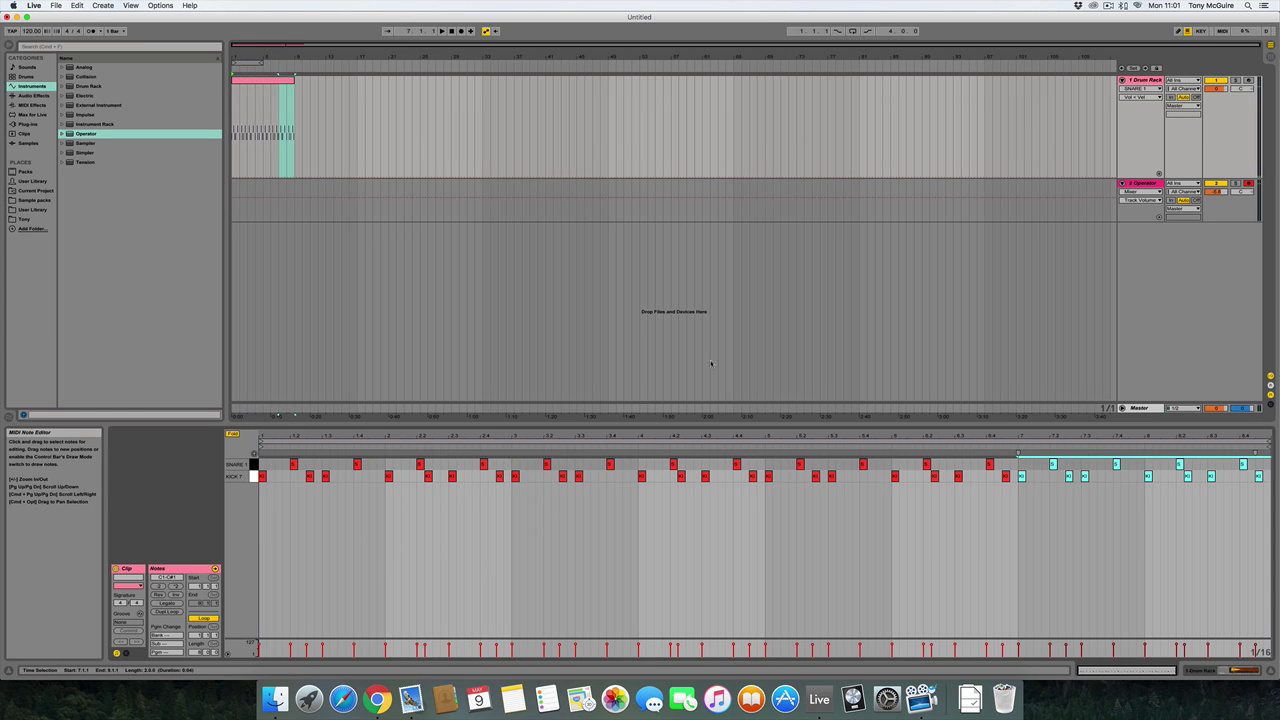
Create an empty MIDI clip on the Operator track spanning bars 1 to 8 and open it for note editing
click(1034, 190)
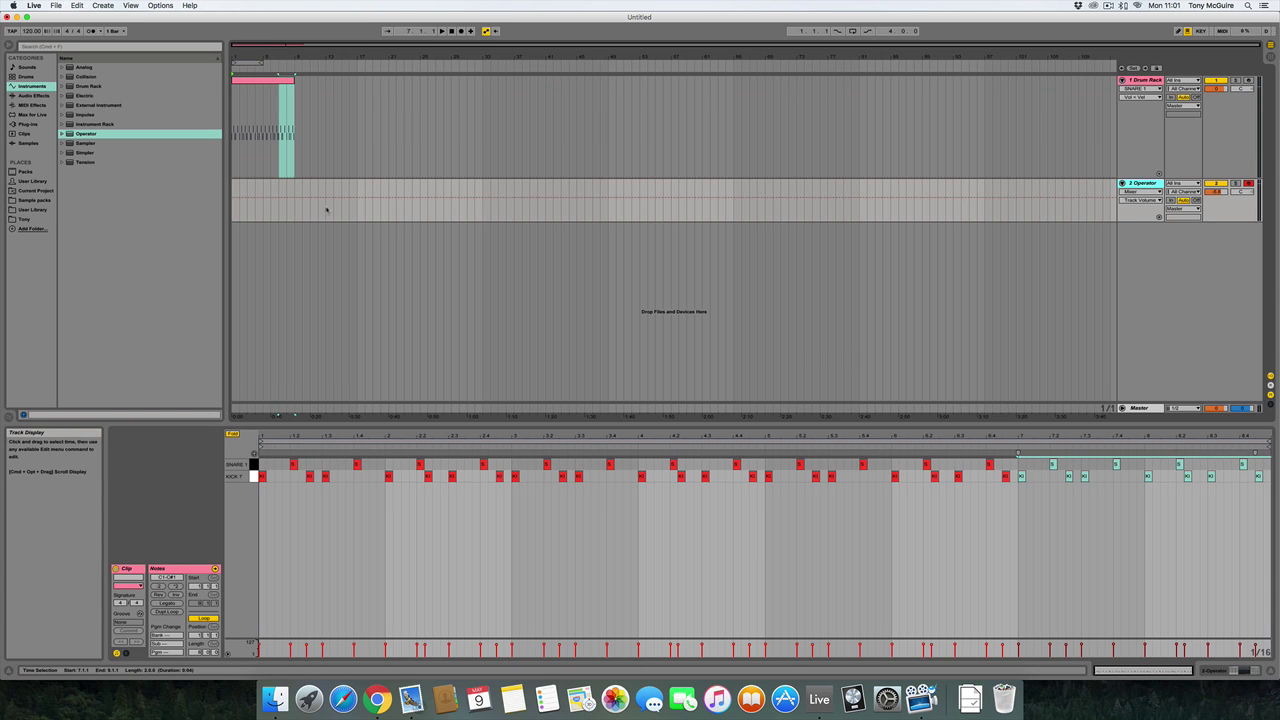
drag(234, 190, 295, 198)
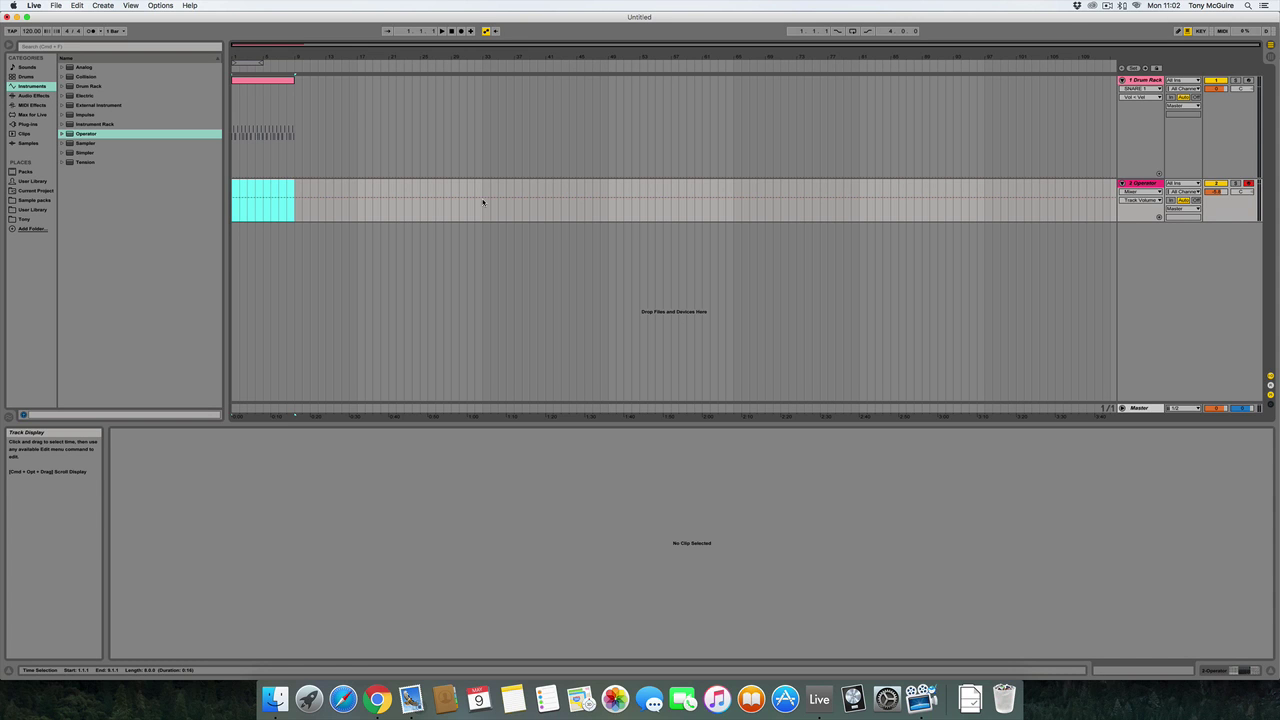
key(super+shift+m)
double_click(274, 184)
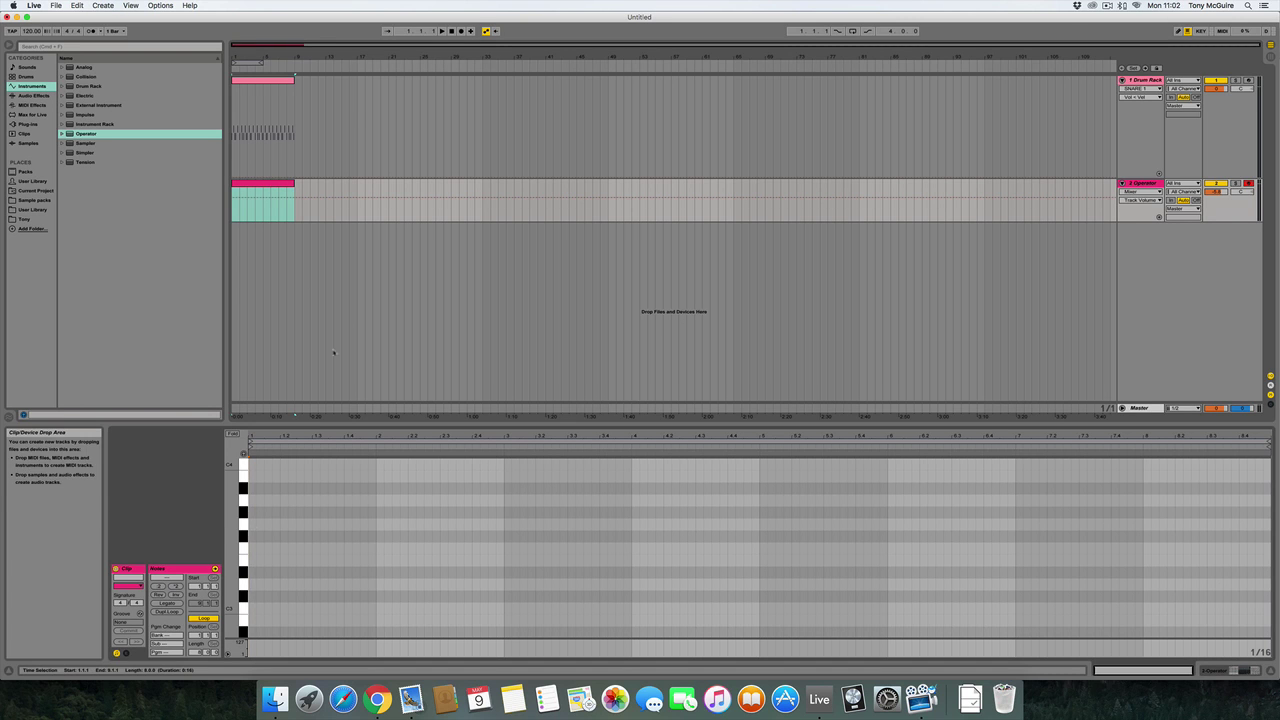
Add an F0 note at the start of the Operator clip, extend it over all eight bars with Legato, and play it with the drums
key(z)
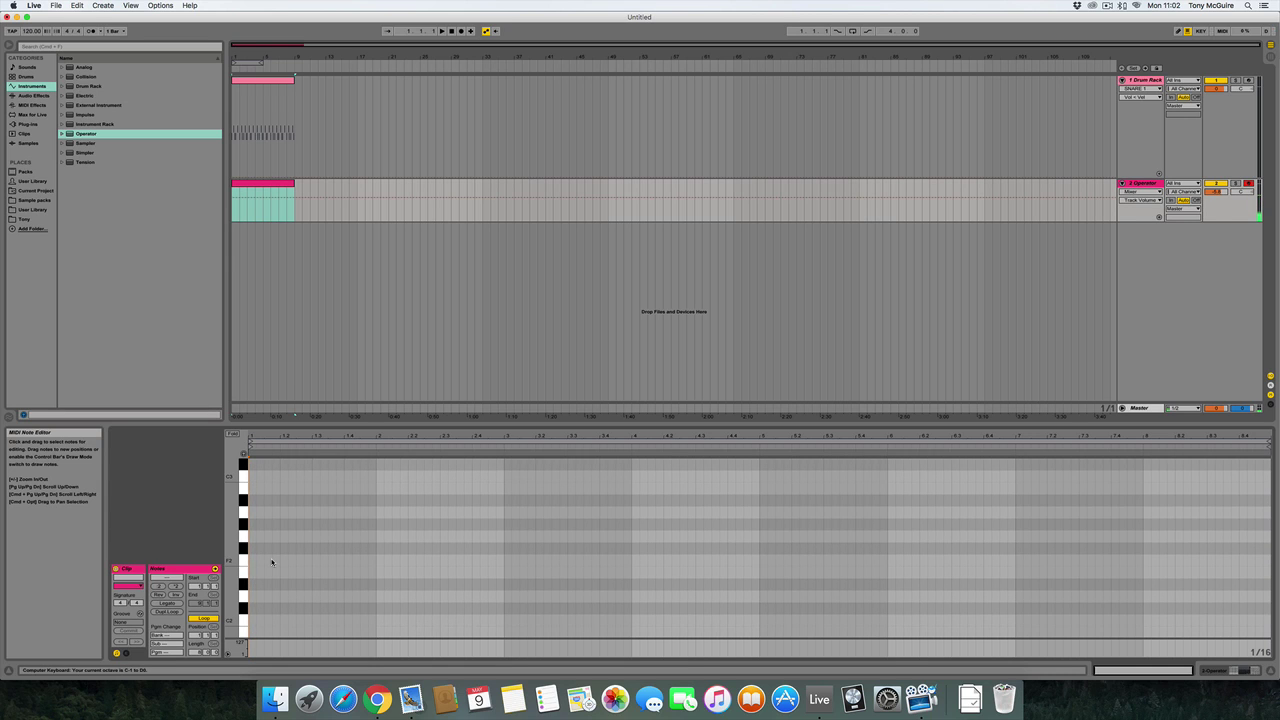
scroll(275, 557, down, 8)
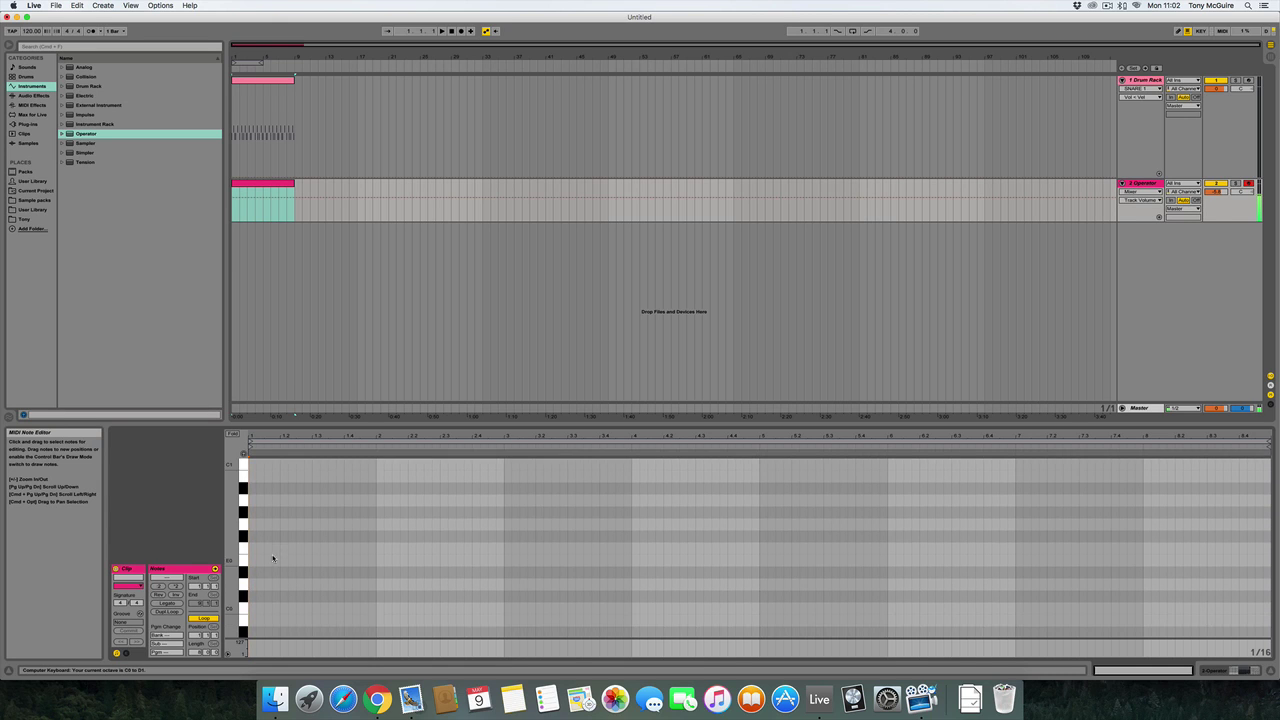
double_click(255, 549)
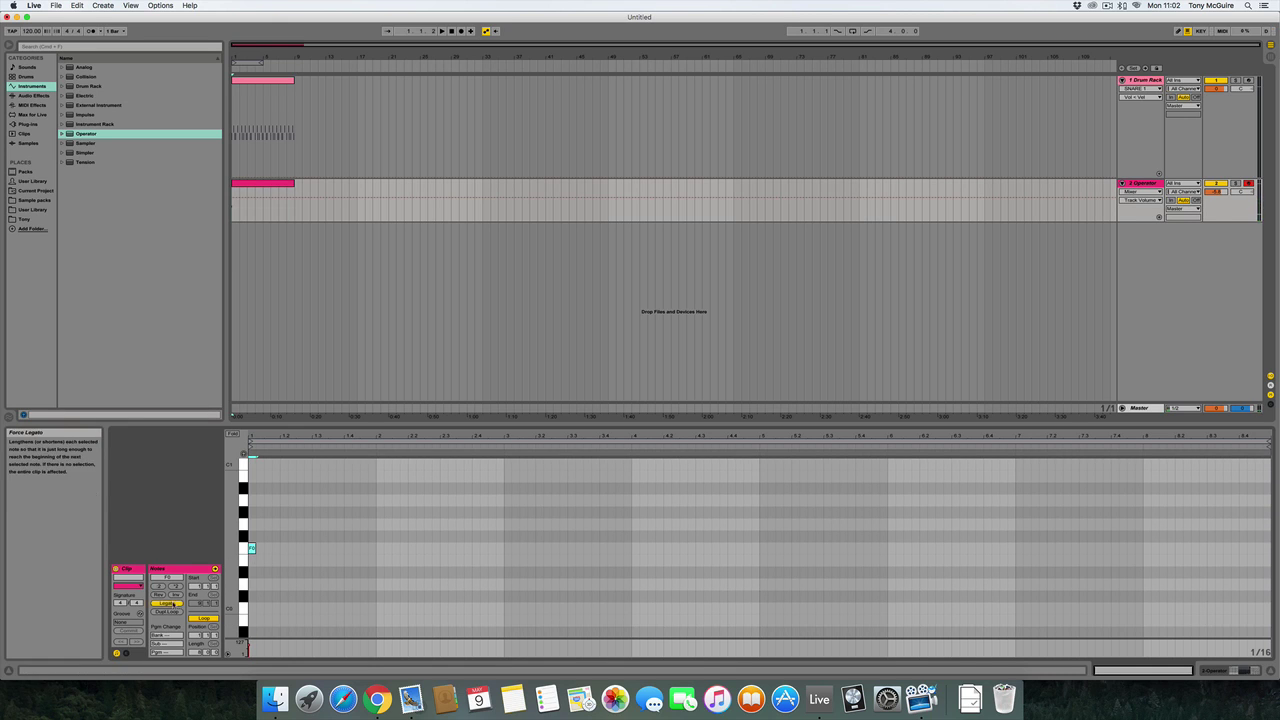
key(space)
double_click(658, 425)
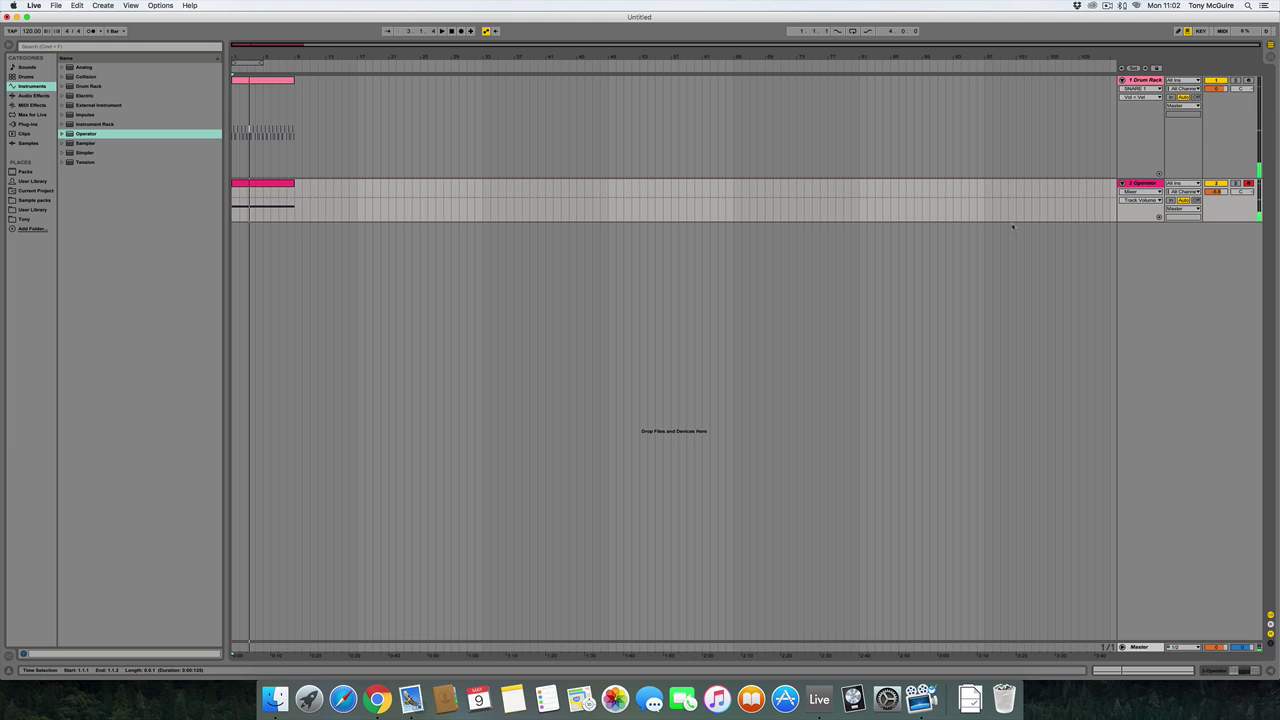
Enlarge the Operator track's lane and place the track in a group
drag(1148, 221, 1148, 264)
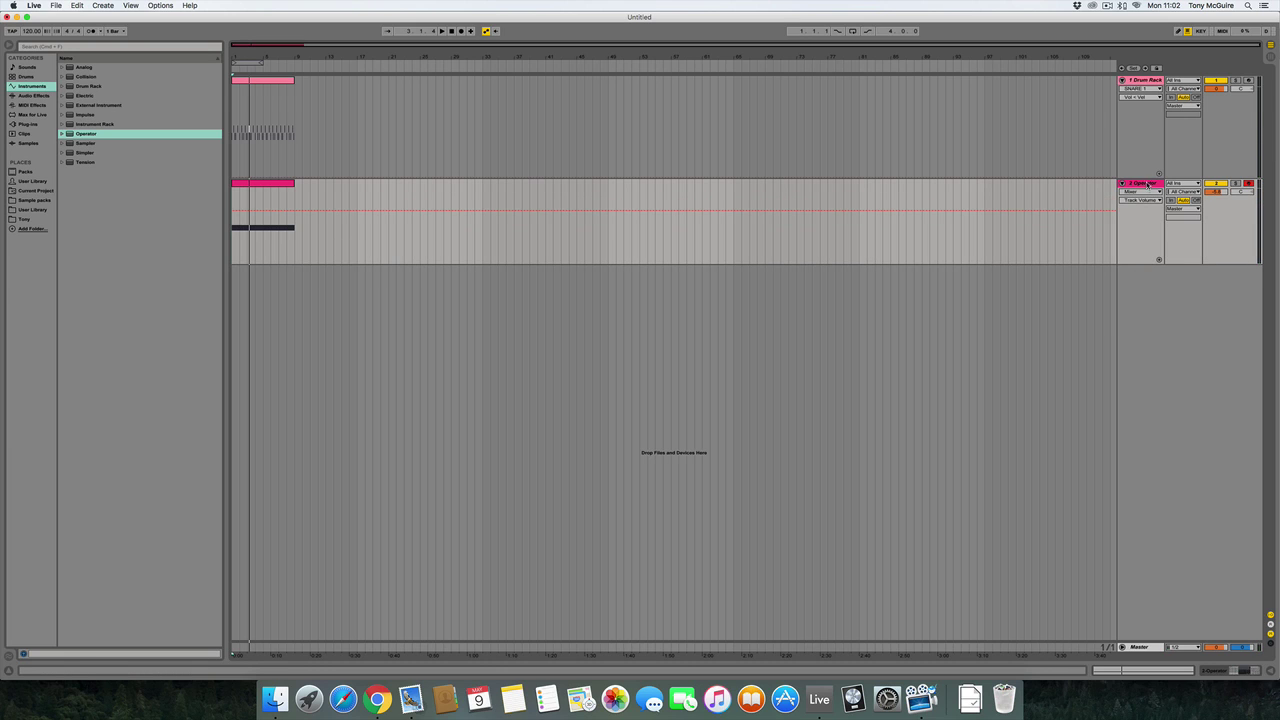
click(1148, 184)
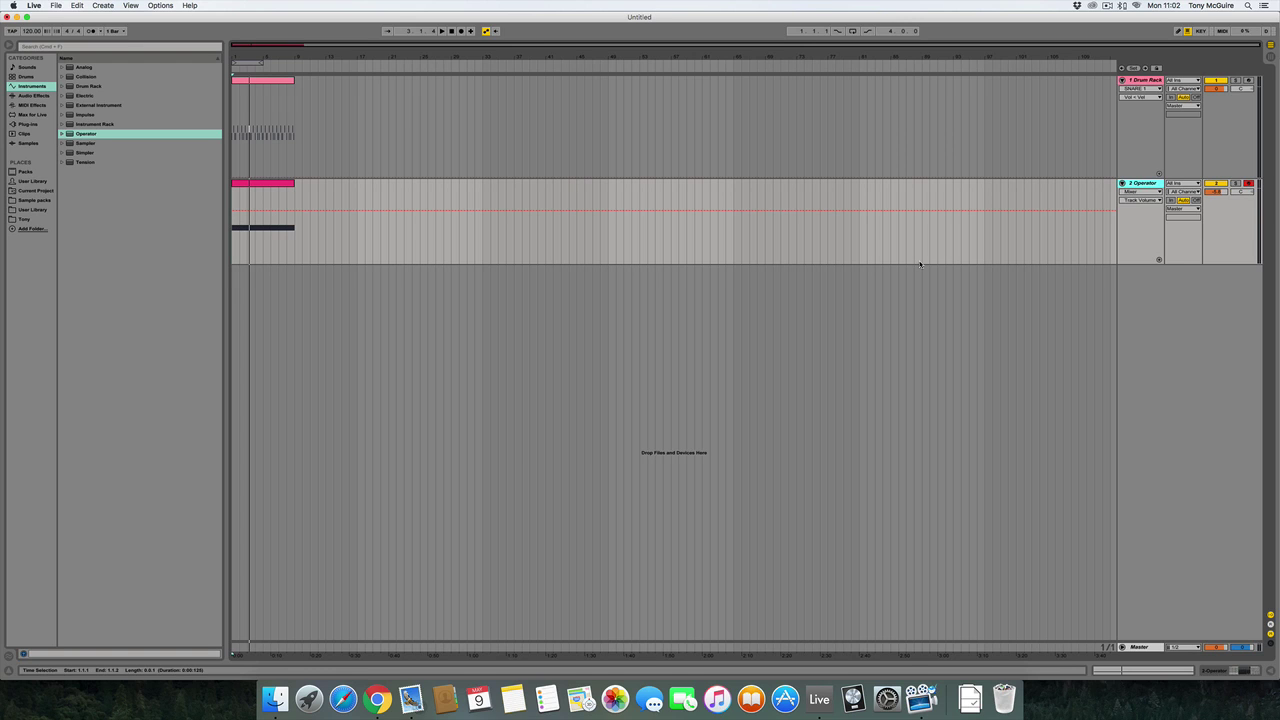
click(22, 124)
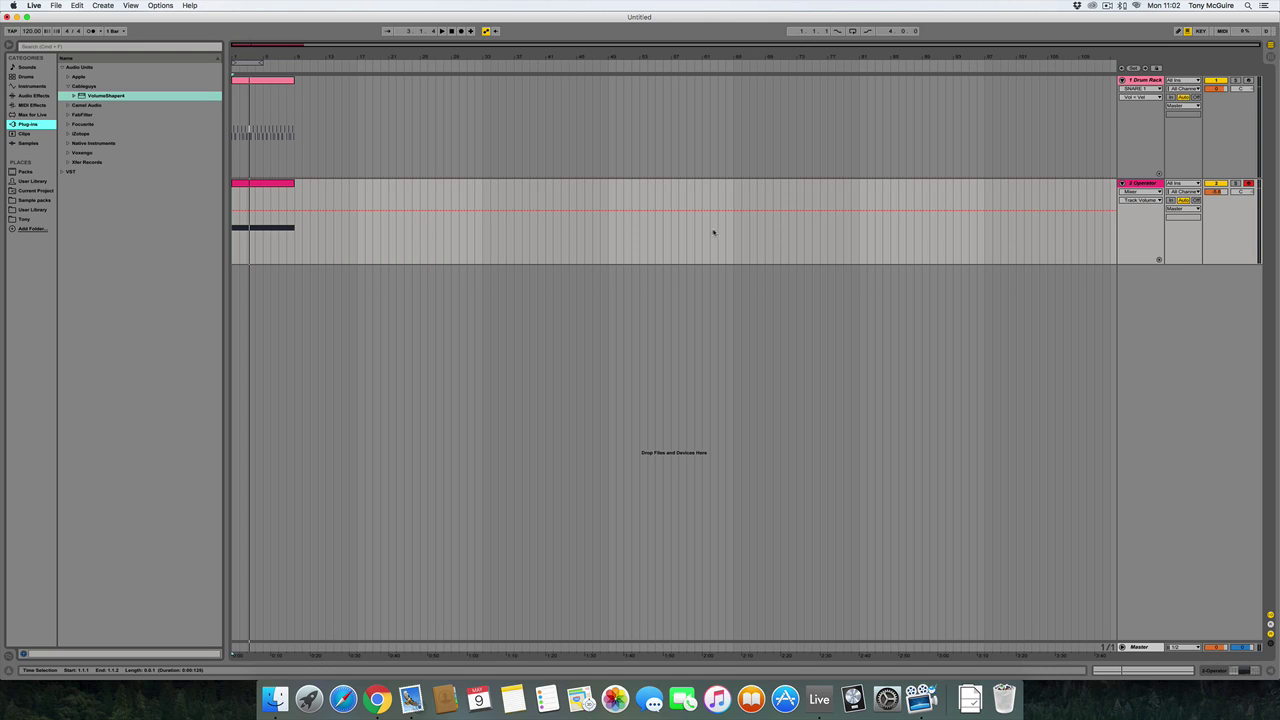
click(1141, 184)
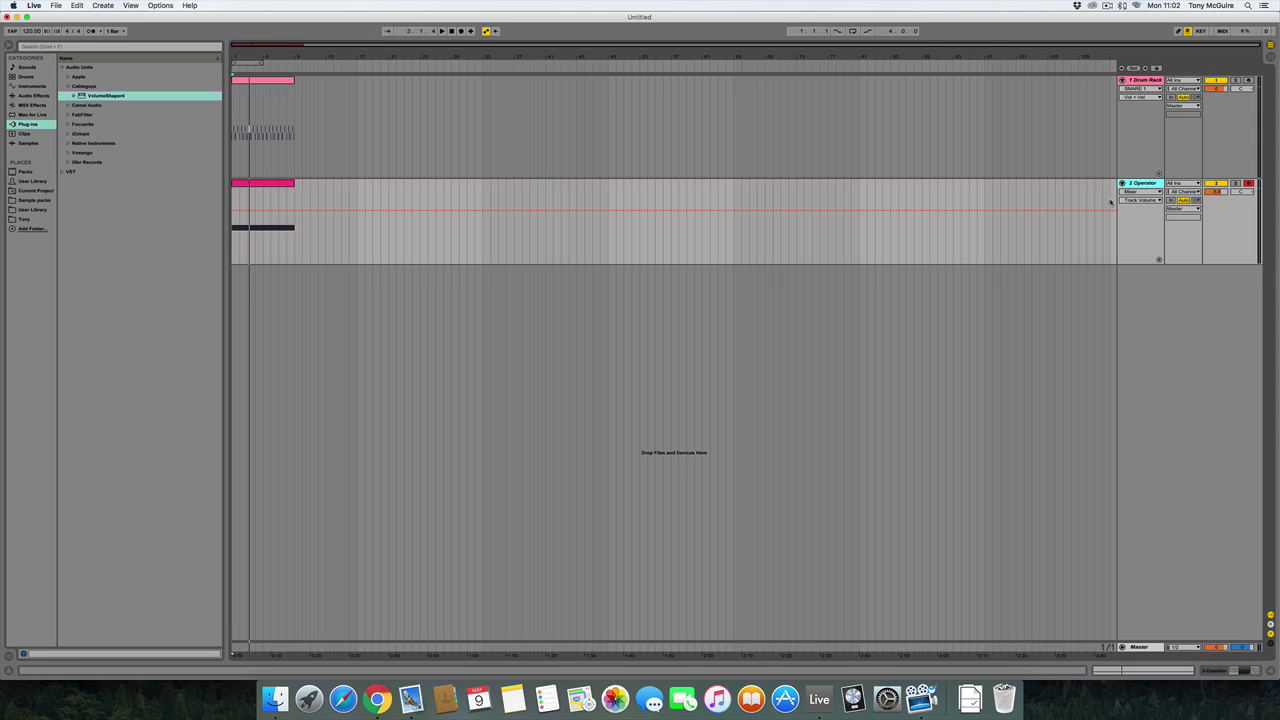
key(super+g)
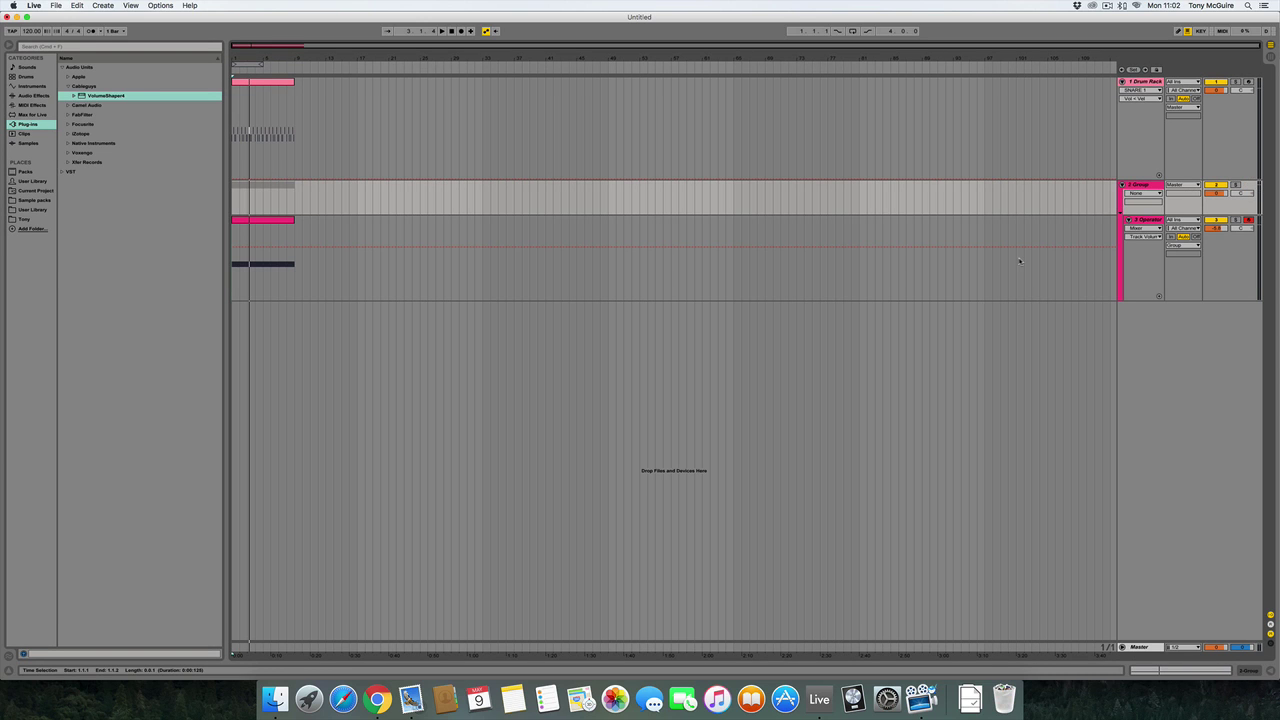
Insert a new MIDI track in the group and place it above the Operator track
click(1157, 221)
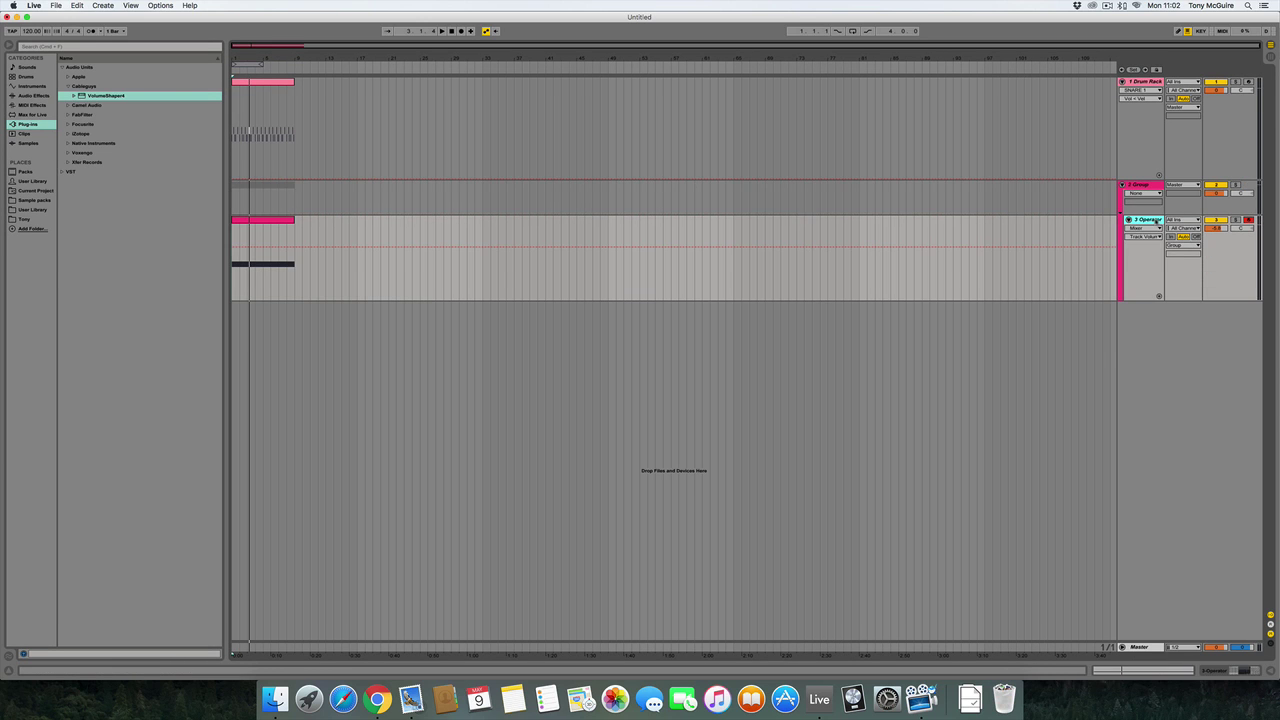
key(super+shift+t)
drag(1147, 307, 1147, 221)
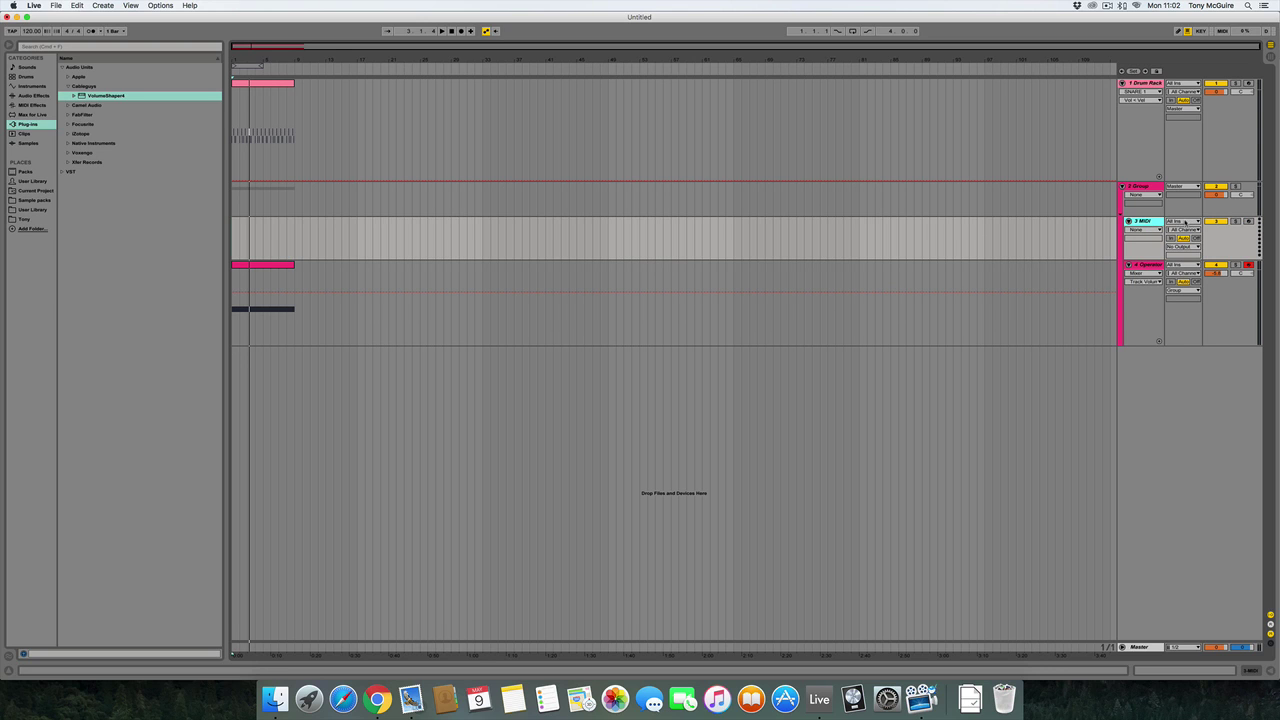
Set the new MIDI track's input to 1-Drum Rack with monitoring set to In, and try playback
click(1187, 222)
click(1185, 258)
click(1170, 238)
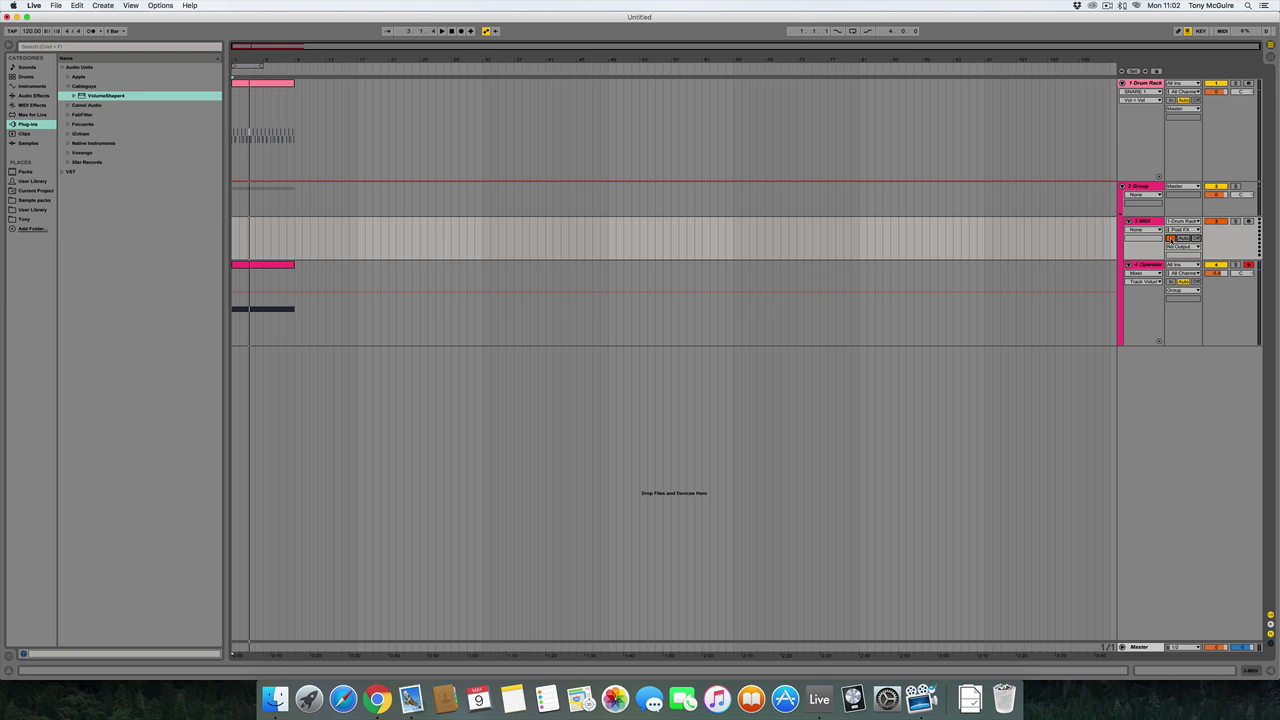
key(space)
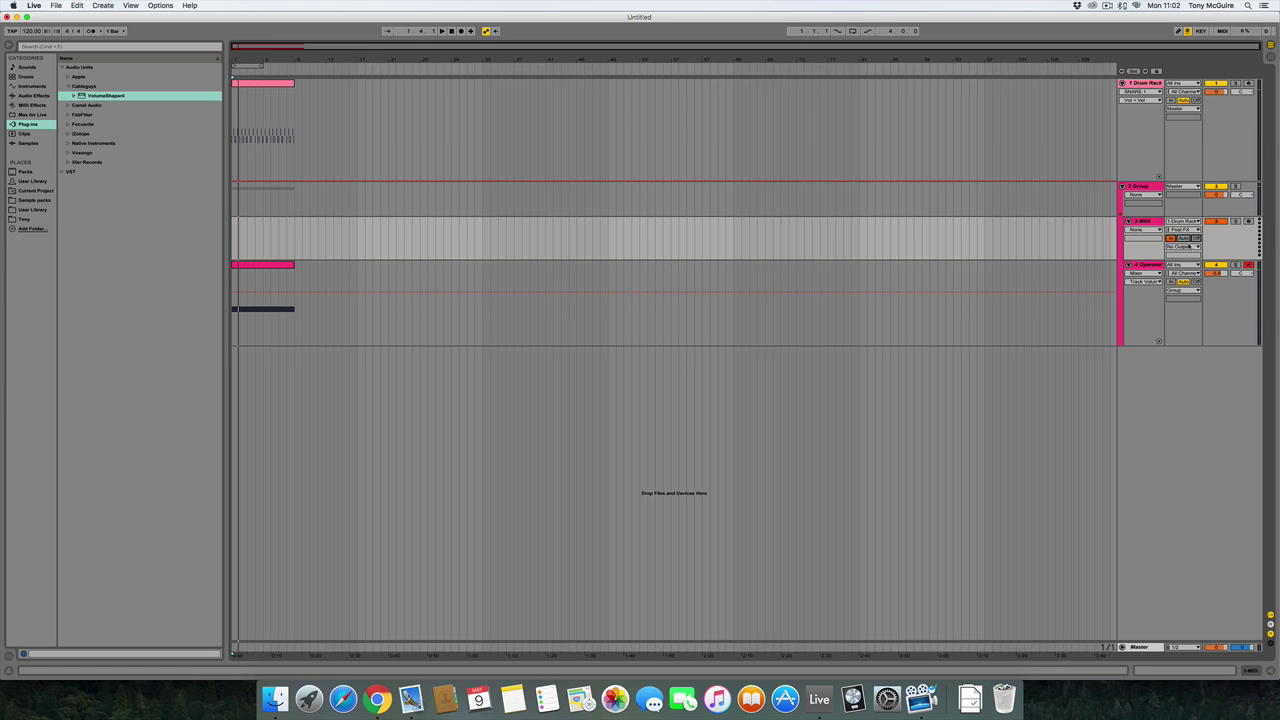
Load the VolumeShaper4 audio unit onto the group track and move its window clear of the browser
double_click(1150, 186)
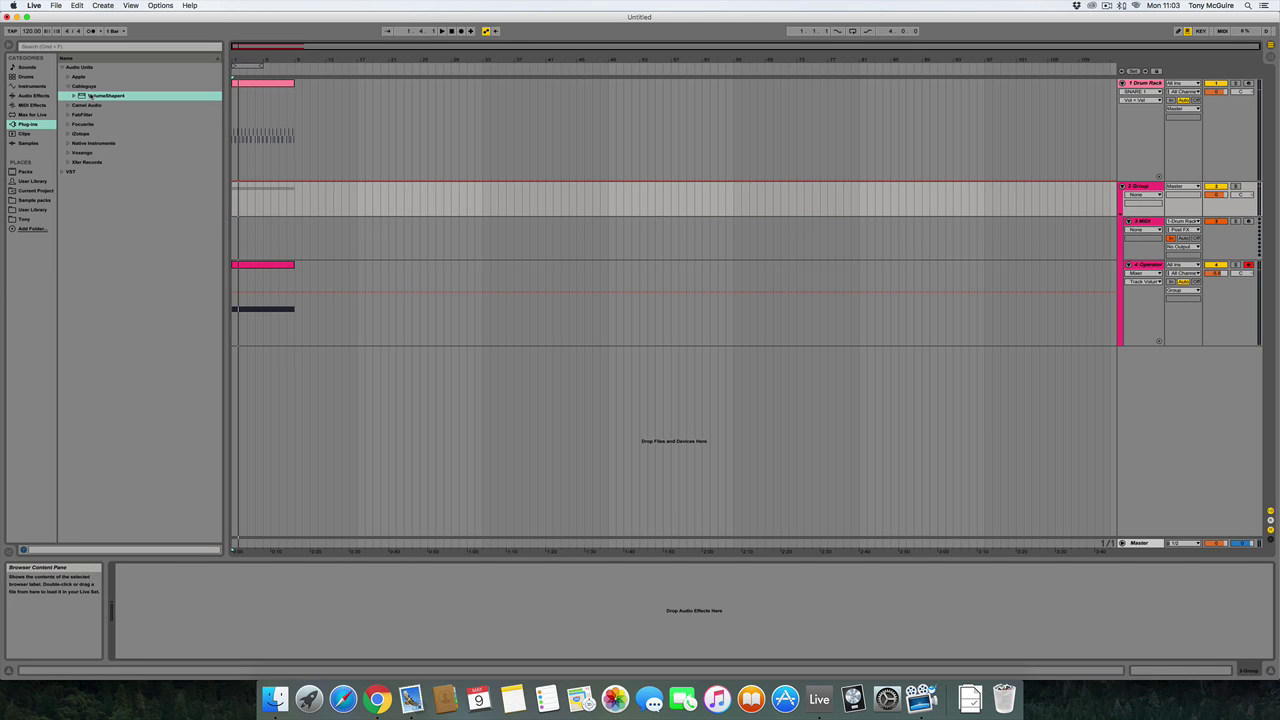
drag(85, 96, 264, 200)
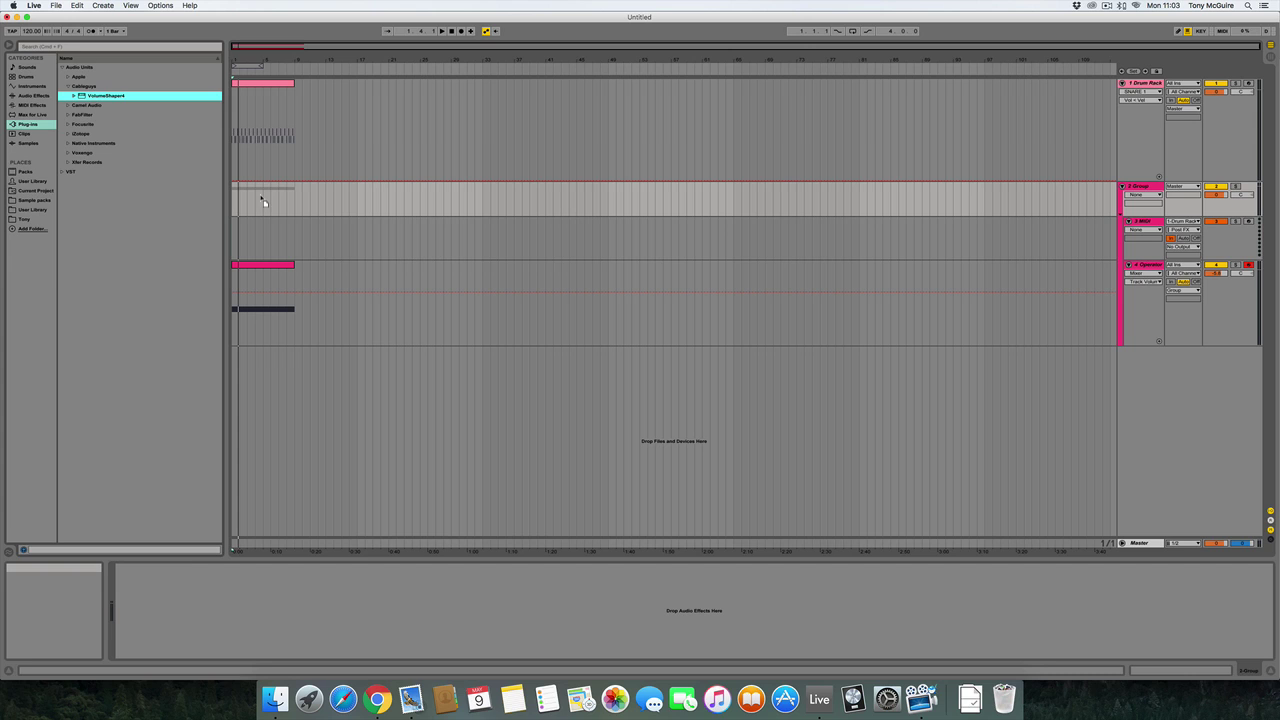
drag(394, 195, 503, 205)
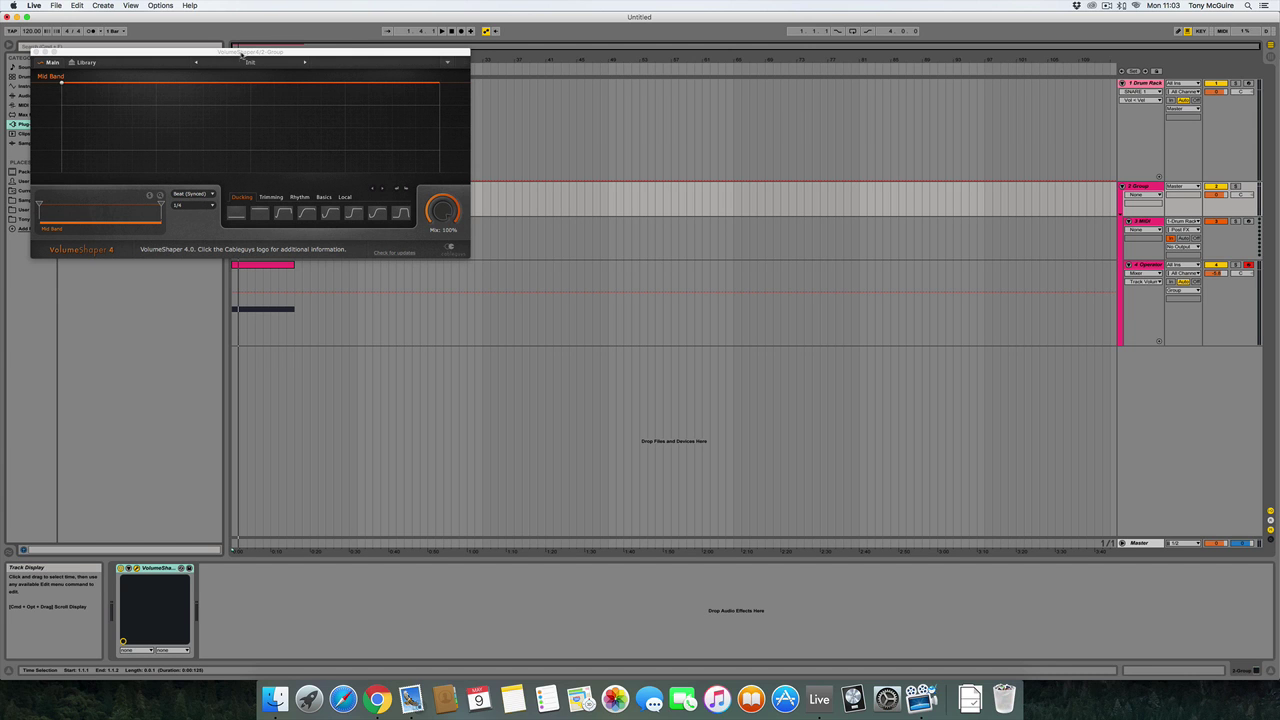
drag(241, 54, 421, 88)
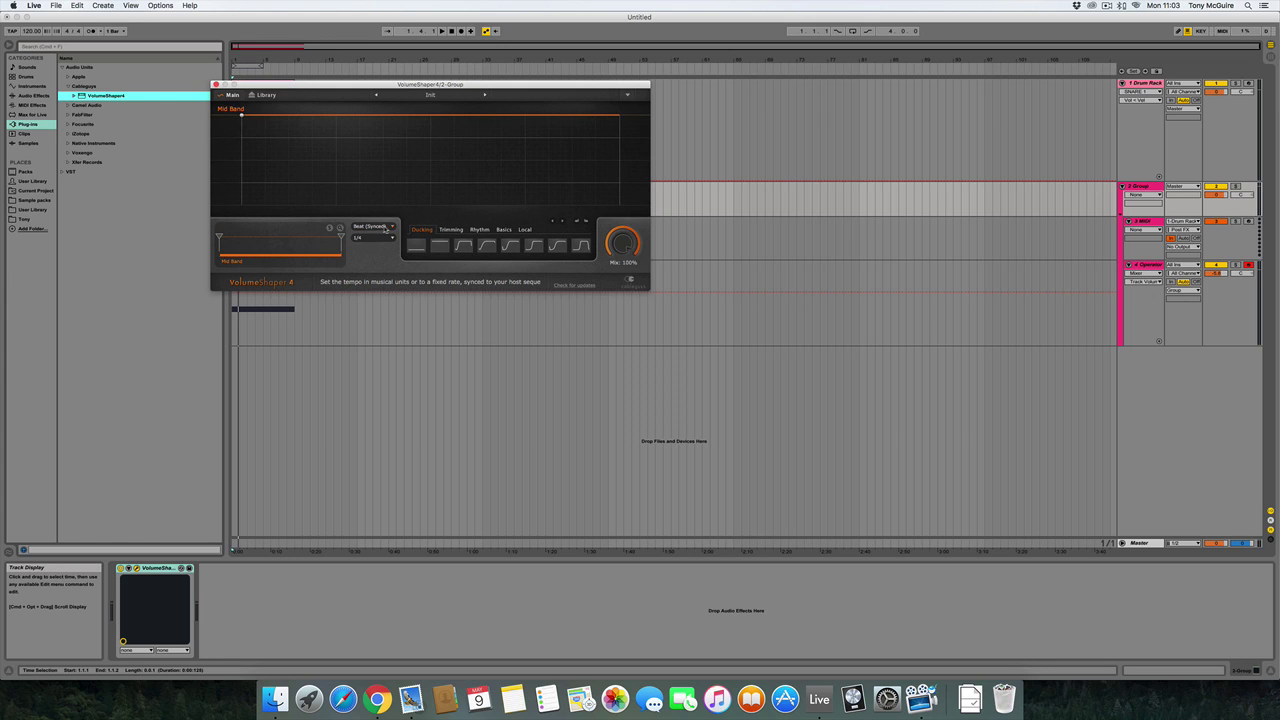
Set VolumeShaper to Beat (1-Shot), load the third Ducking curve, and lower its first point to zero volume
click(385, 227)
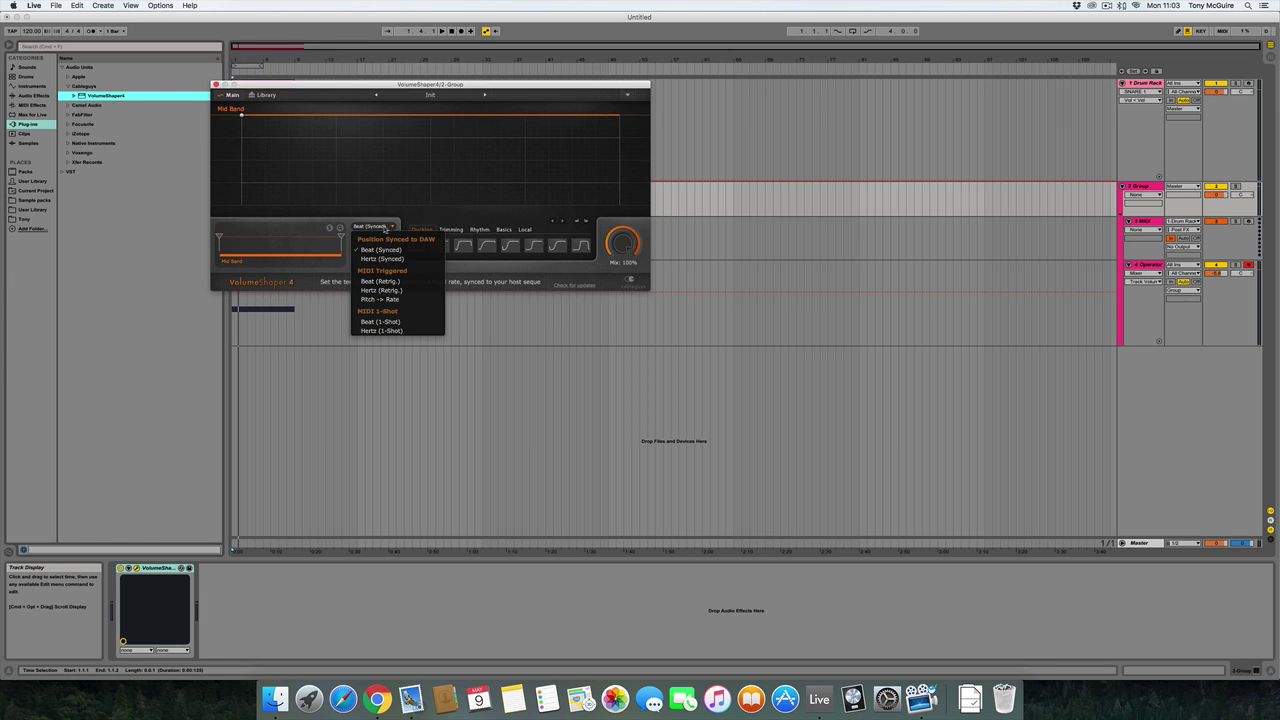
click(377, 322)
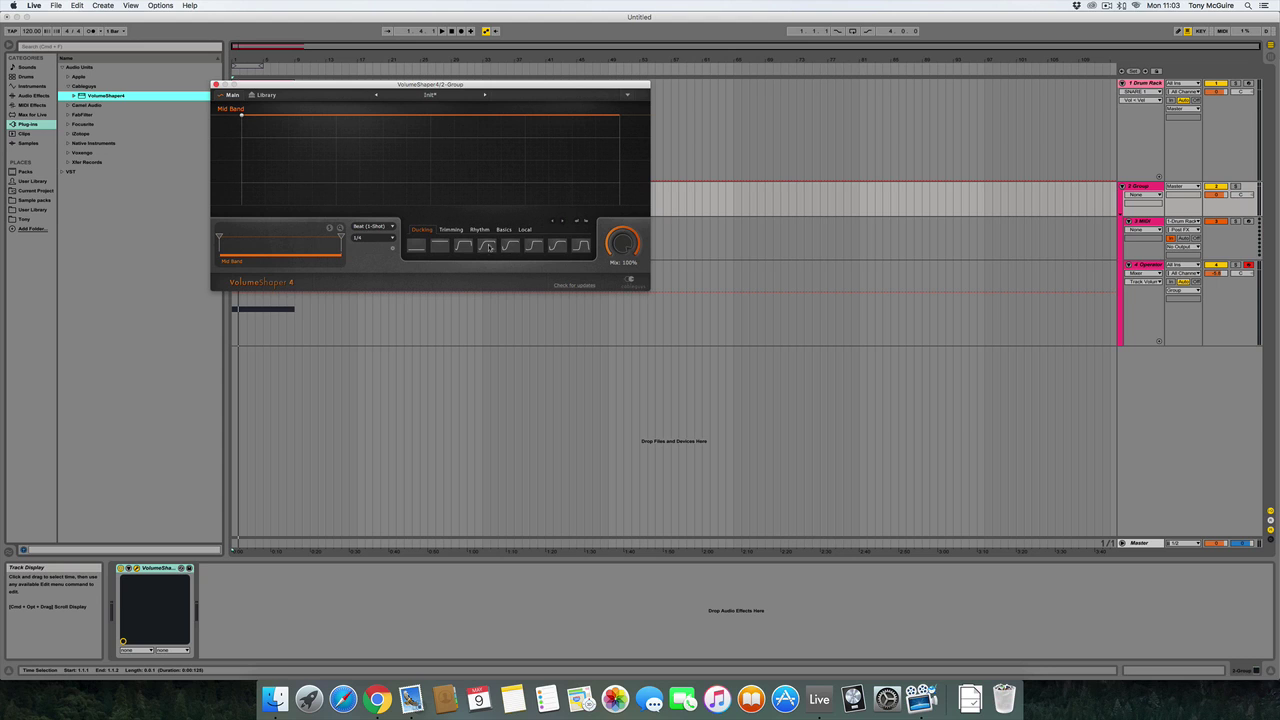
click(463, 247)
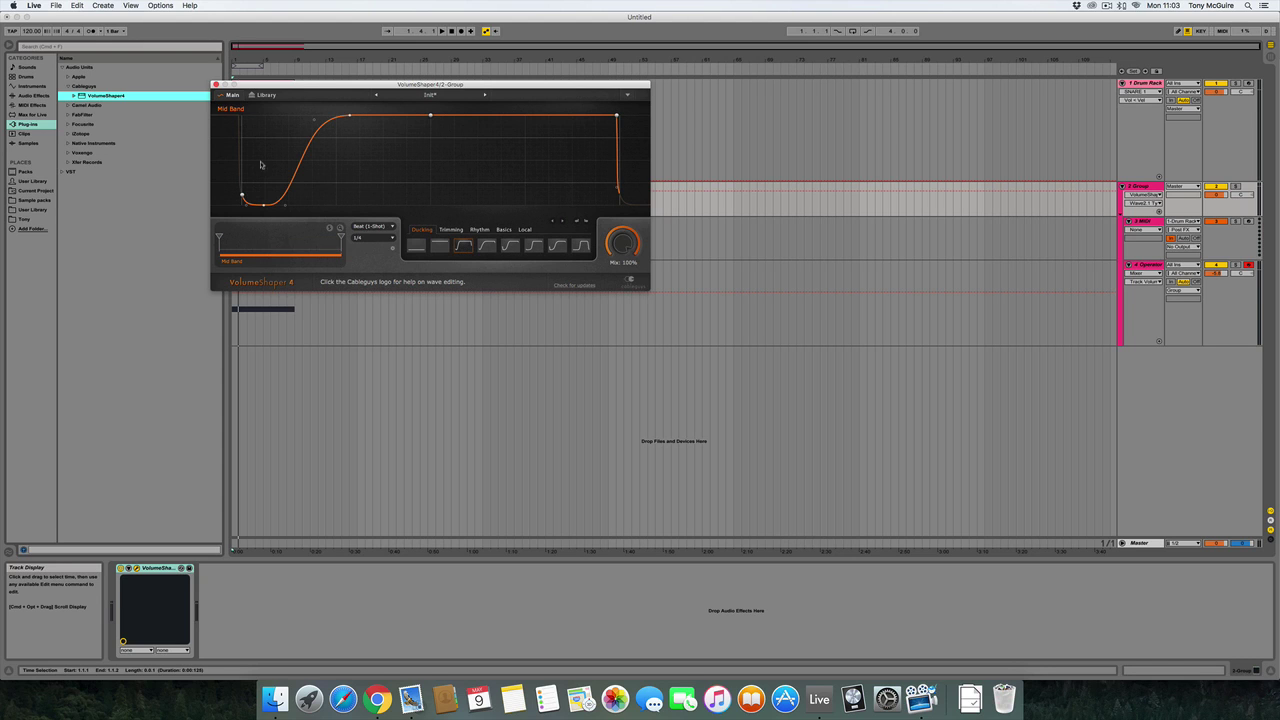
drag(241, 196, 242, 205)
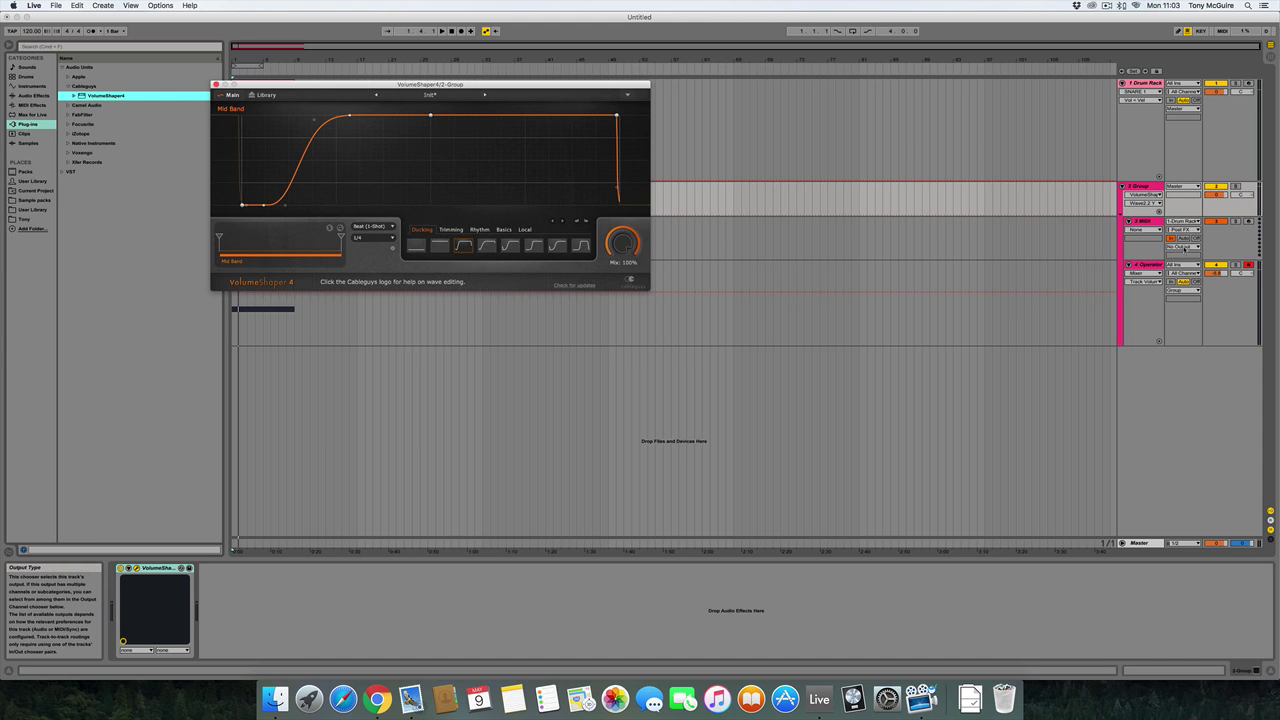
Route the MIDI track's output to VolumeShaper on 2-Group and start playback
click(1184, 246)
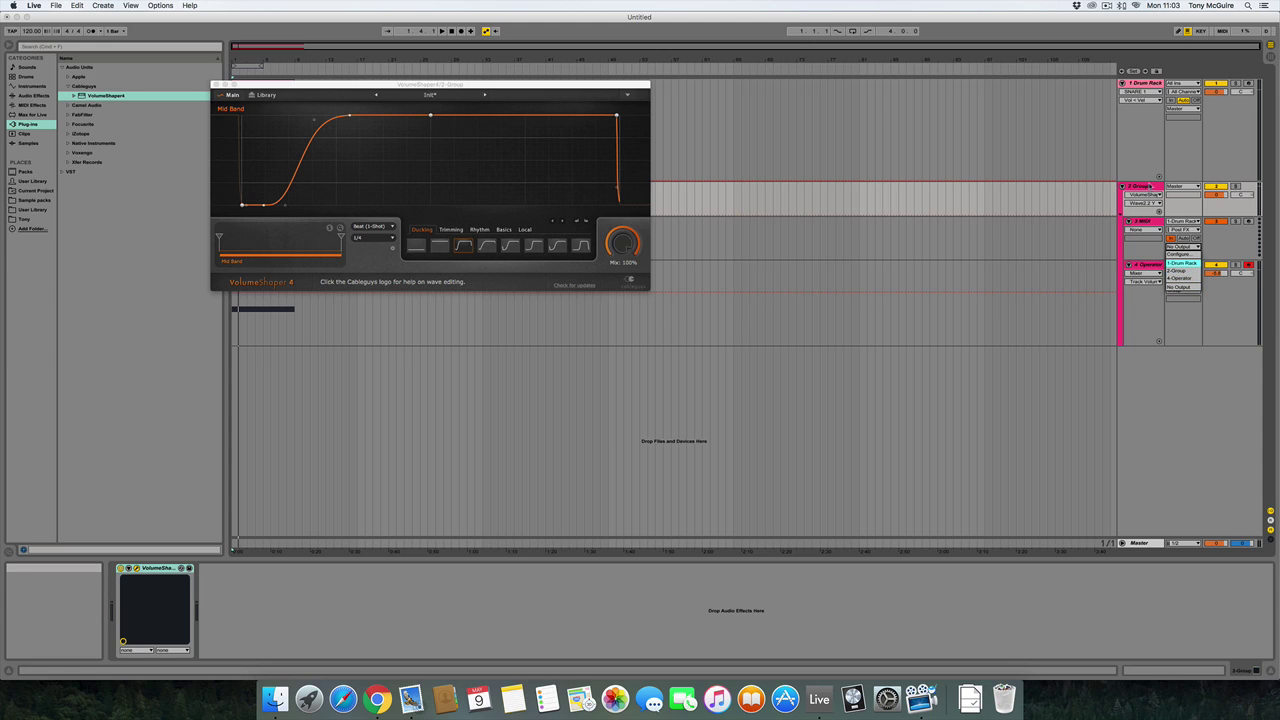
click(1182, 271)
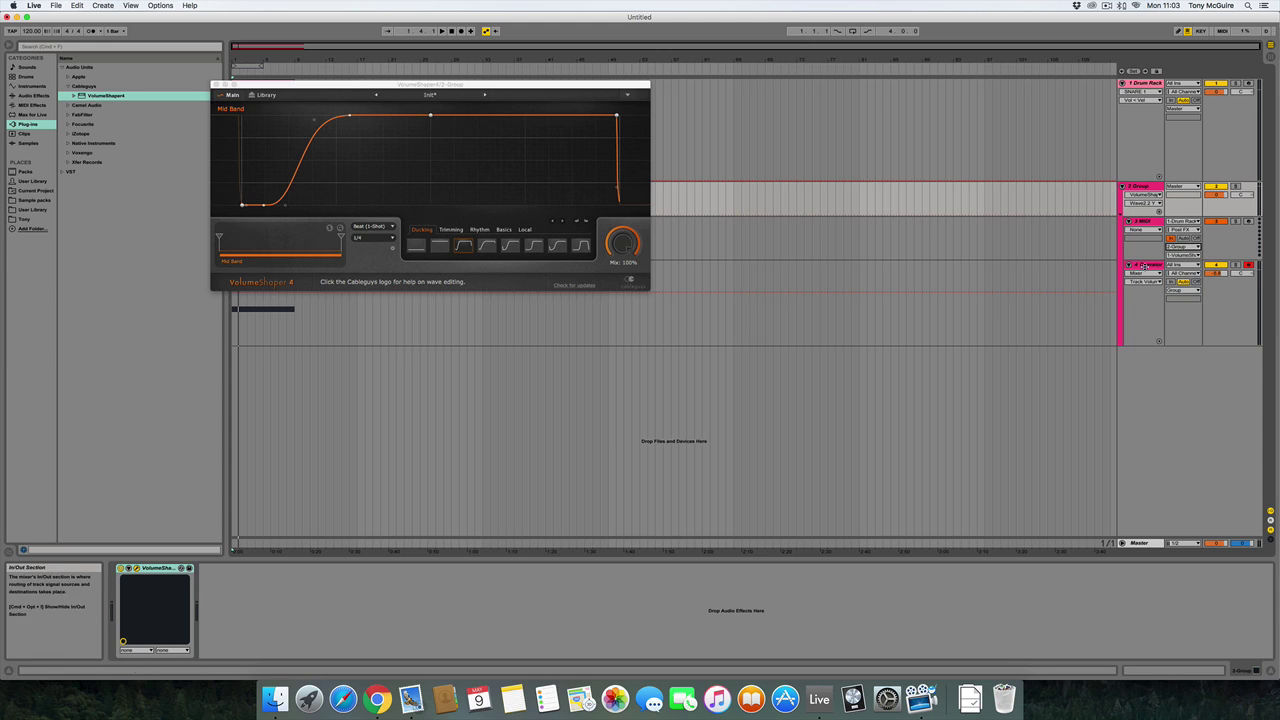
key(space)
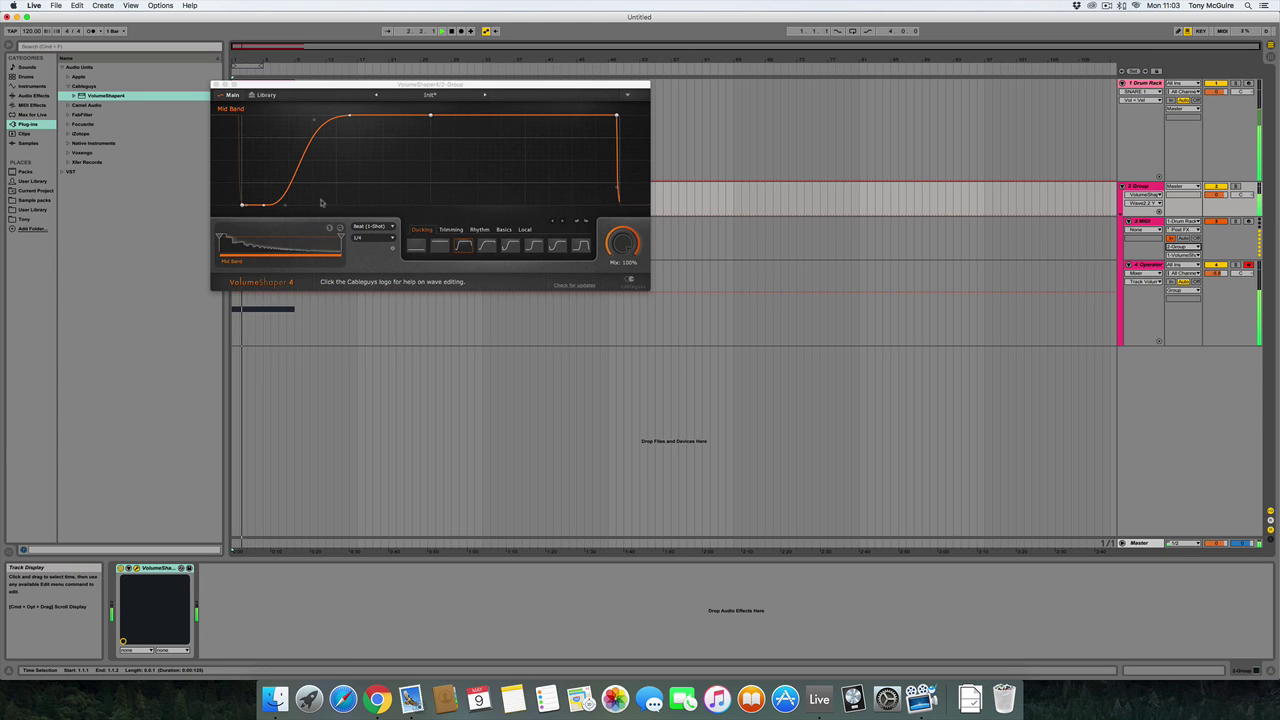
Reshape the ducking curve during playback to rise from silence at about x 1668 to full volume at about x 2633, then close the plug-in window
drag(287, 205, 312, 205)
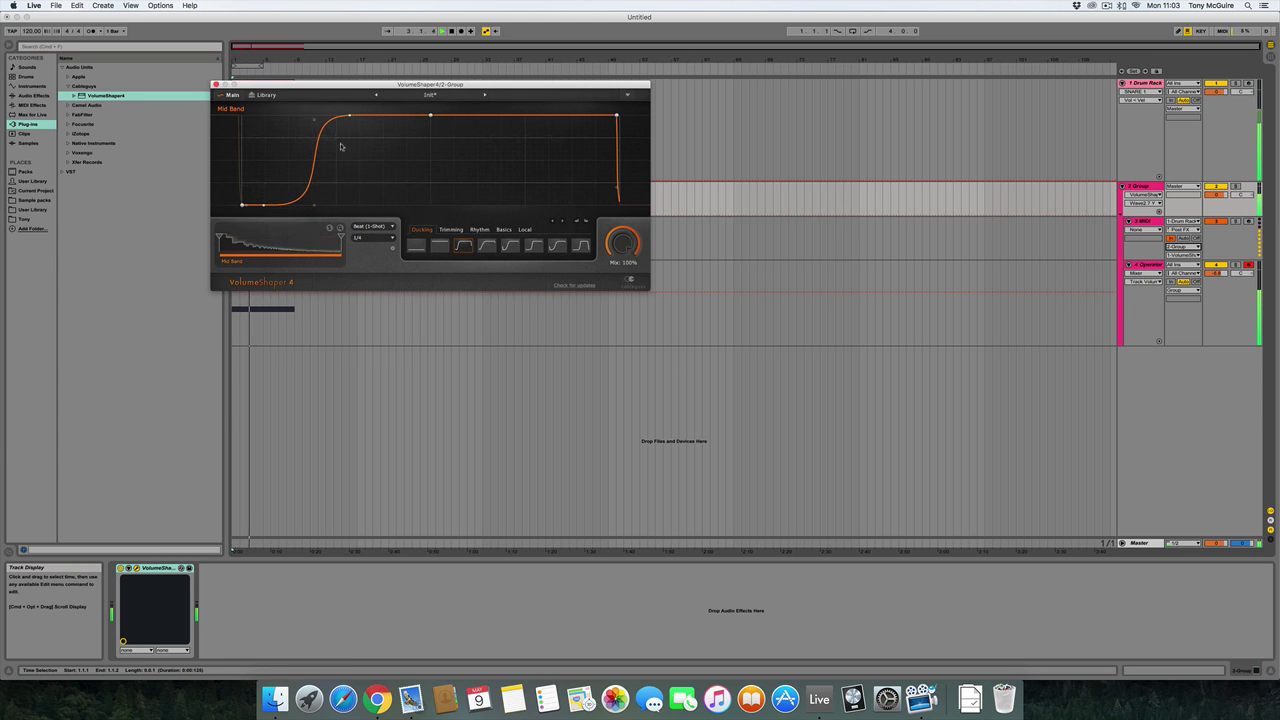
drag(349, 116, 343, 198)
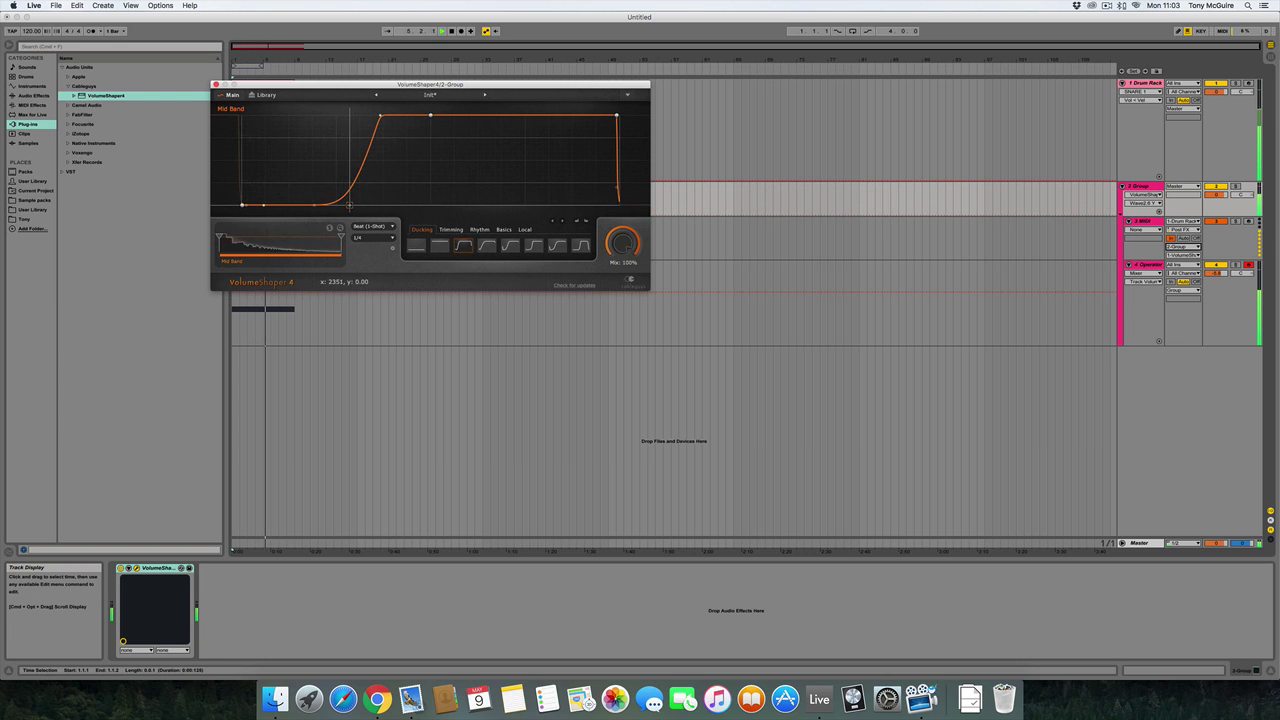
drag(380, 116, 363, 115)
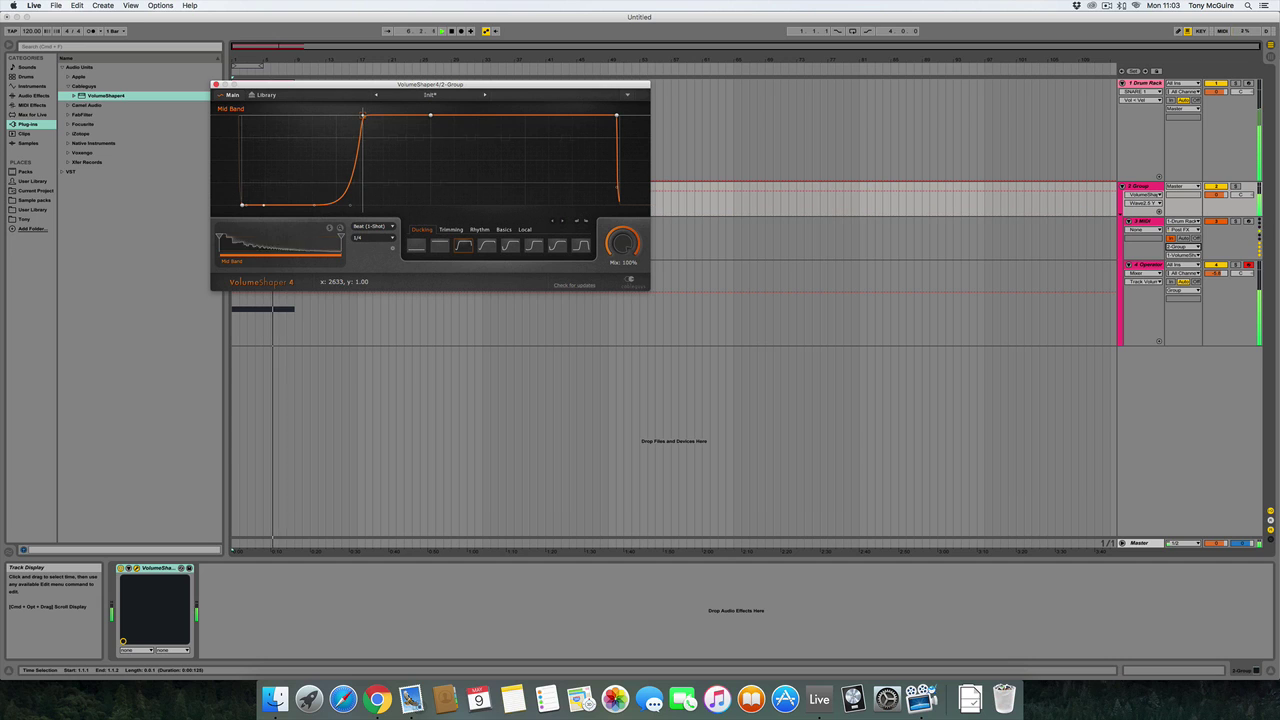
drag(350, 205, 324, 206)
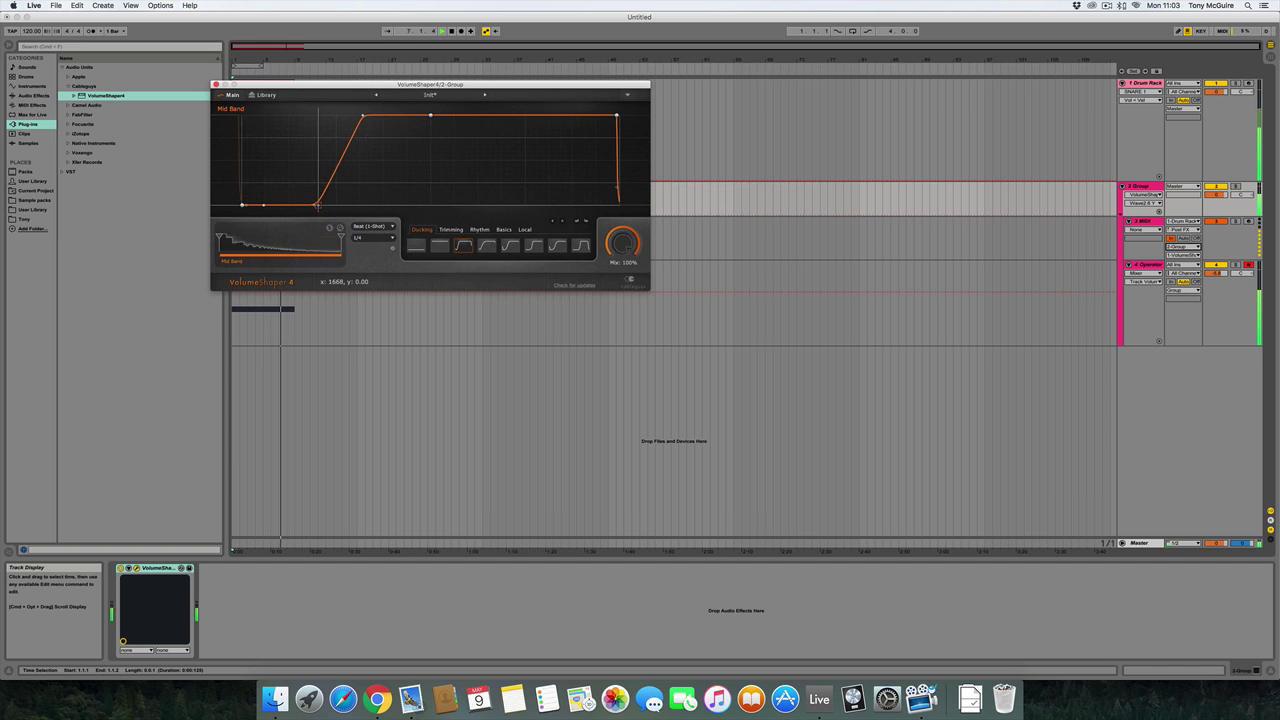
click(215, 84)
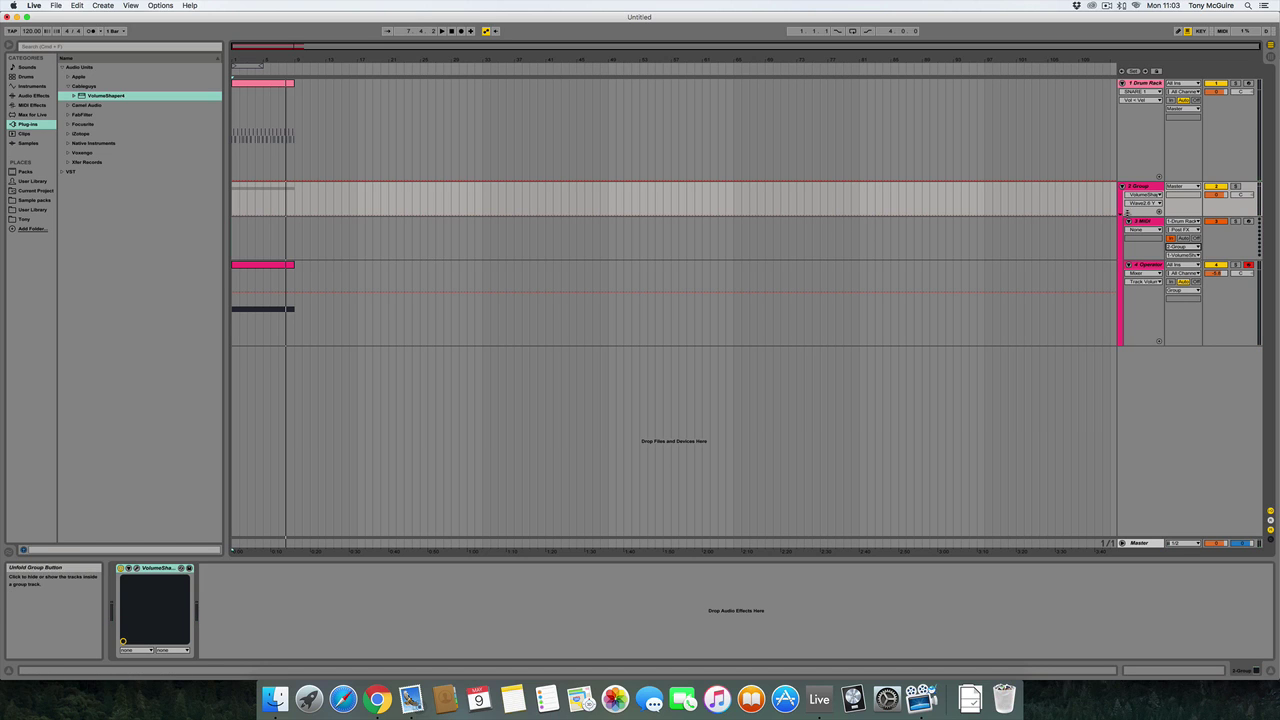
Open the Drum Rack clip and vary the first bar's kick pattern, adding extra kick notes, including one at 1.1.3
click(1138, 187)
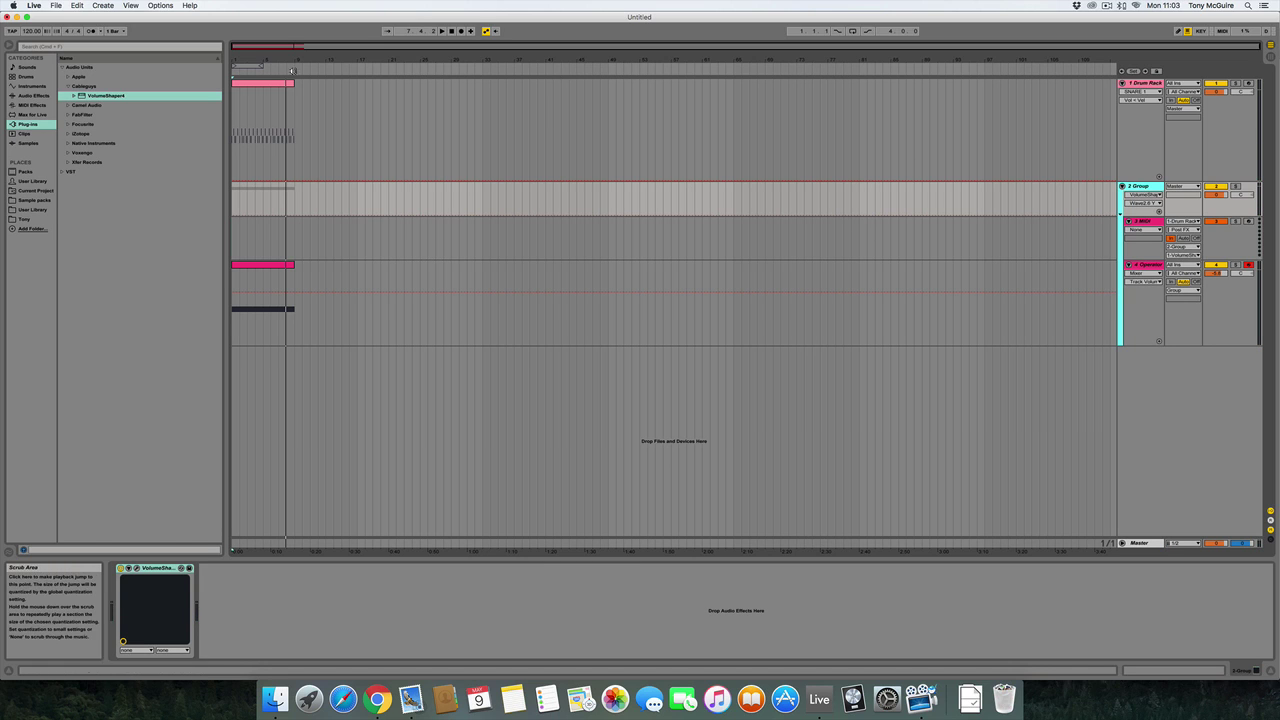
double_click(262, 130)
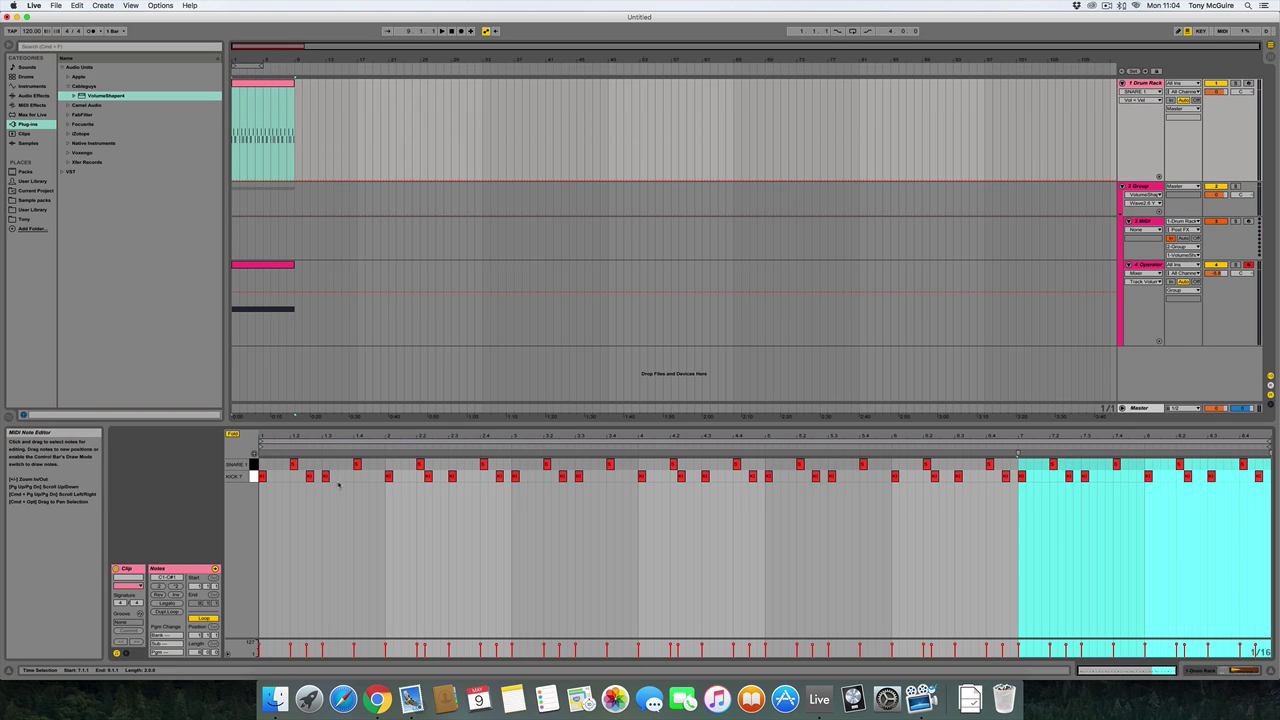
click(294, 464)
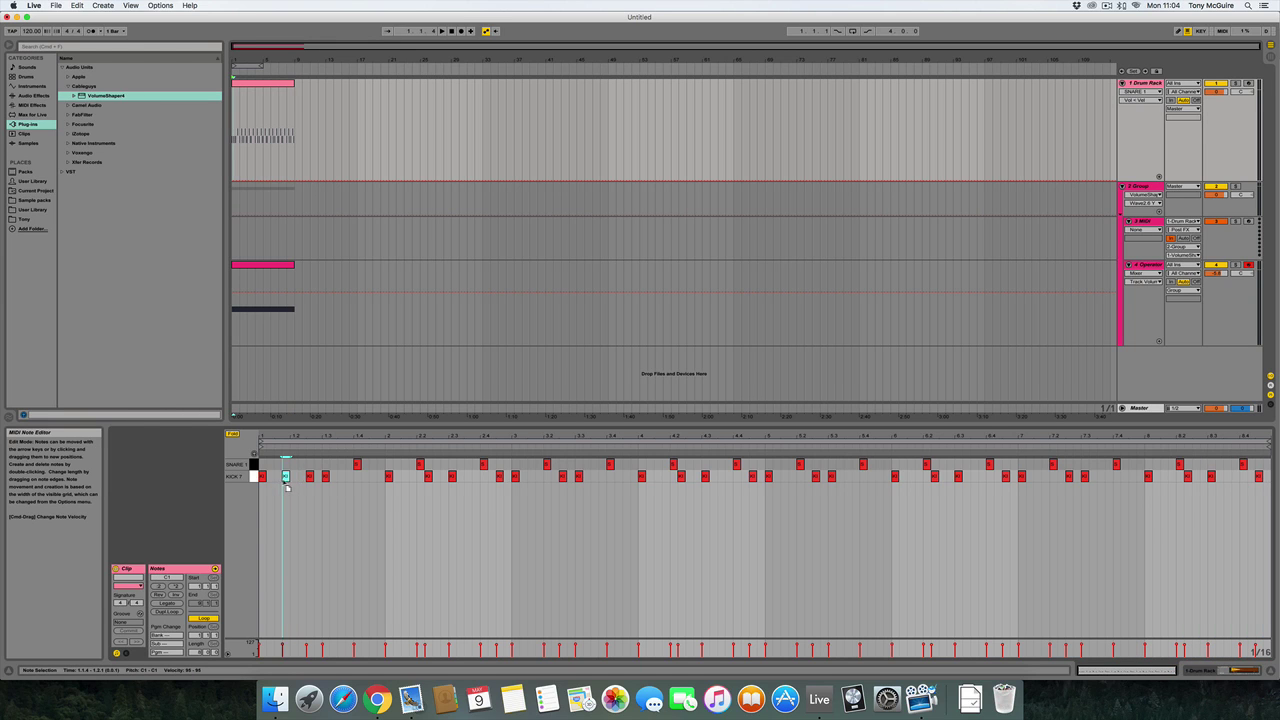
double_click(278, 478)
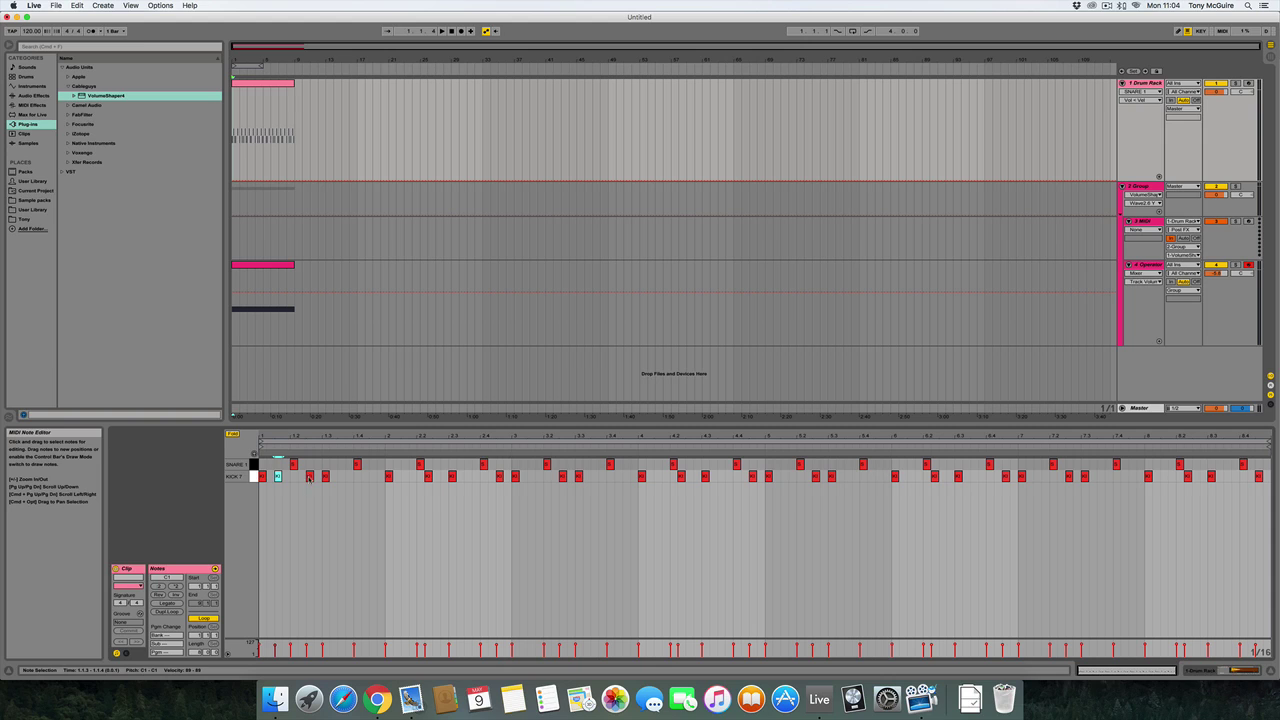
drag(310, 478, 318, 477)
double_click(334, 478)
Play the edited drum pattern with the group's VolumeShaper window open to check the ducking, then stop playback and close the window
double_click(1142, 187)
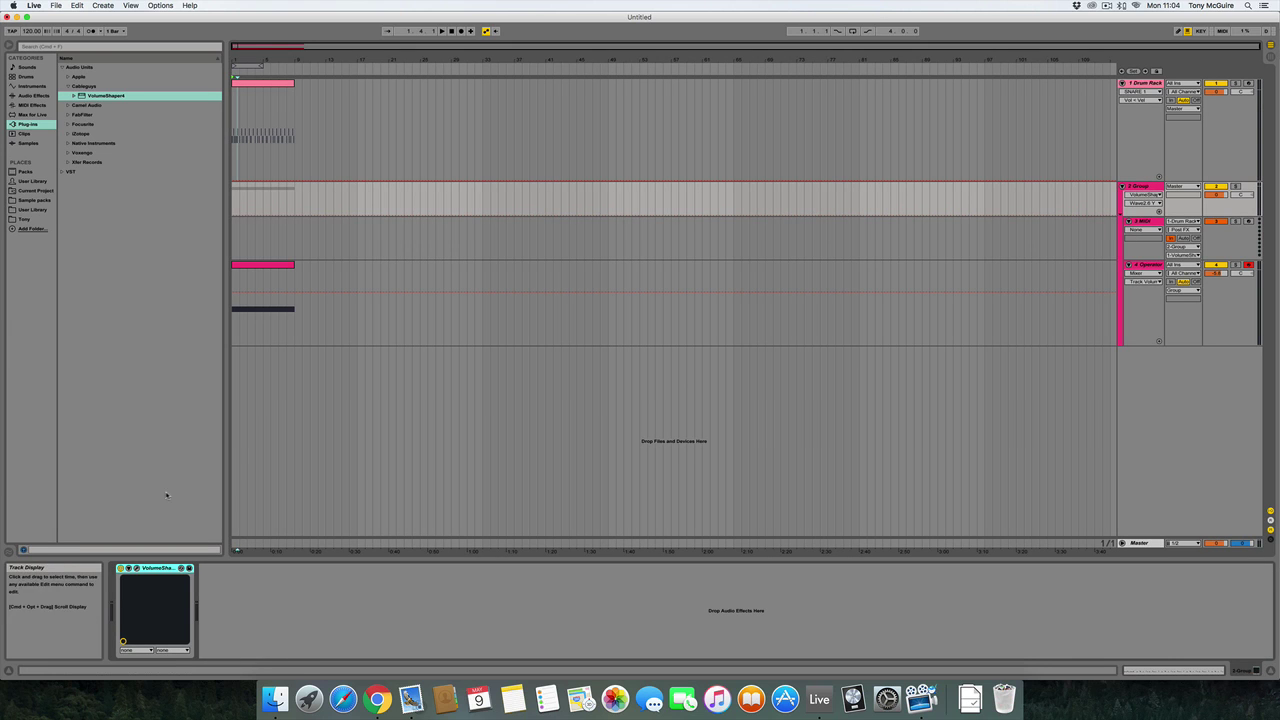
click(140, 569)
key(space)
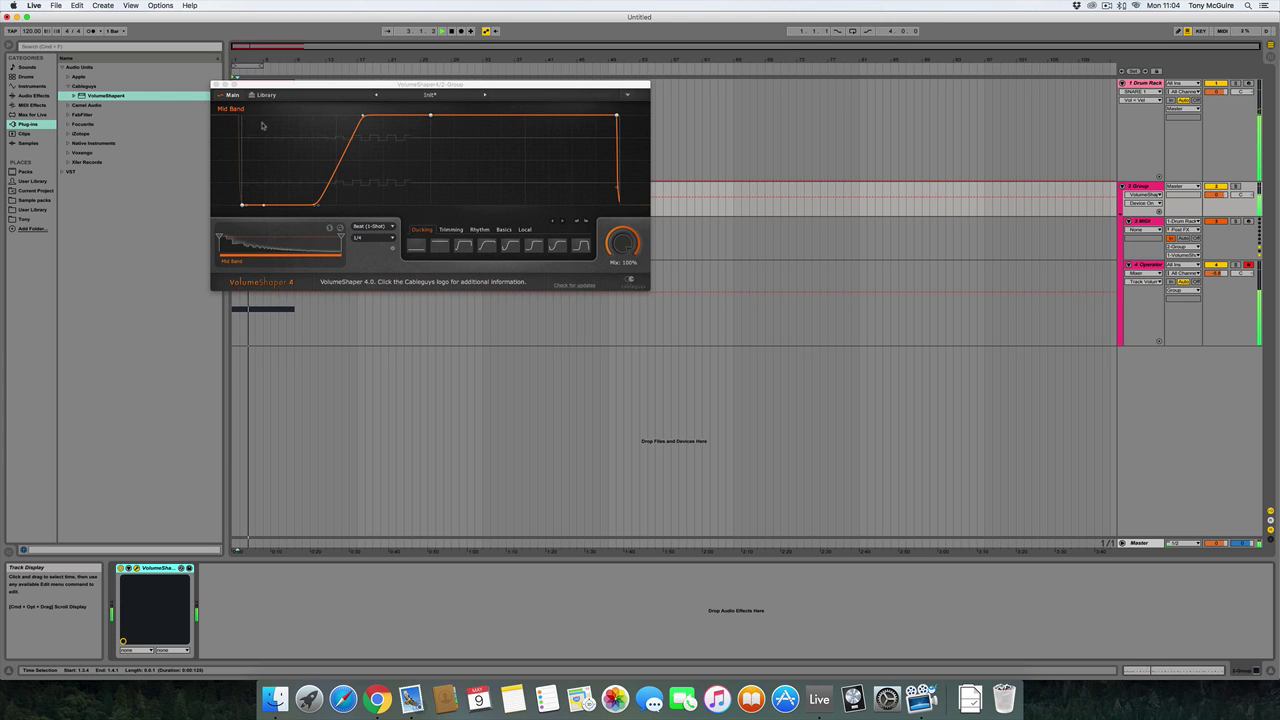
key(space)
click(216, 85)
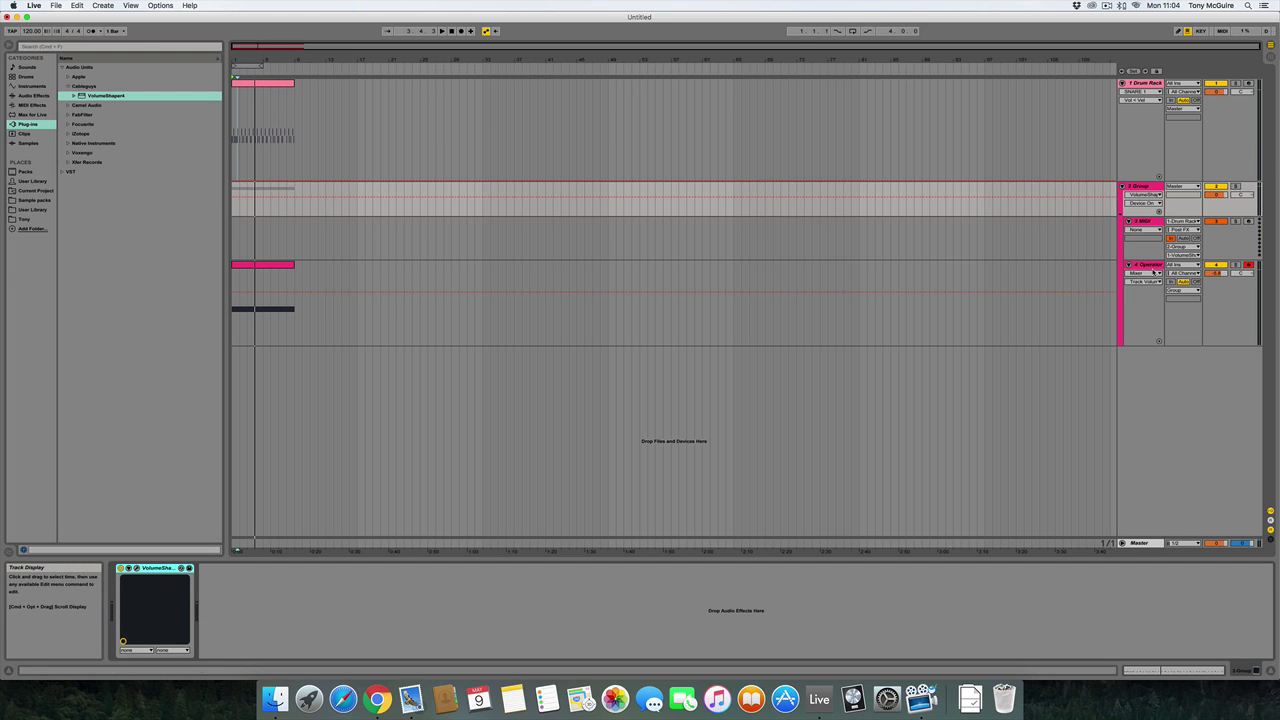
Reopen VolumeShaper on the group, listen to the ducking curve once more during playback, and close the plug-in window
click(1145, 188)
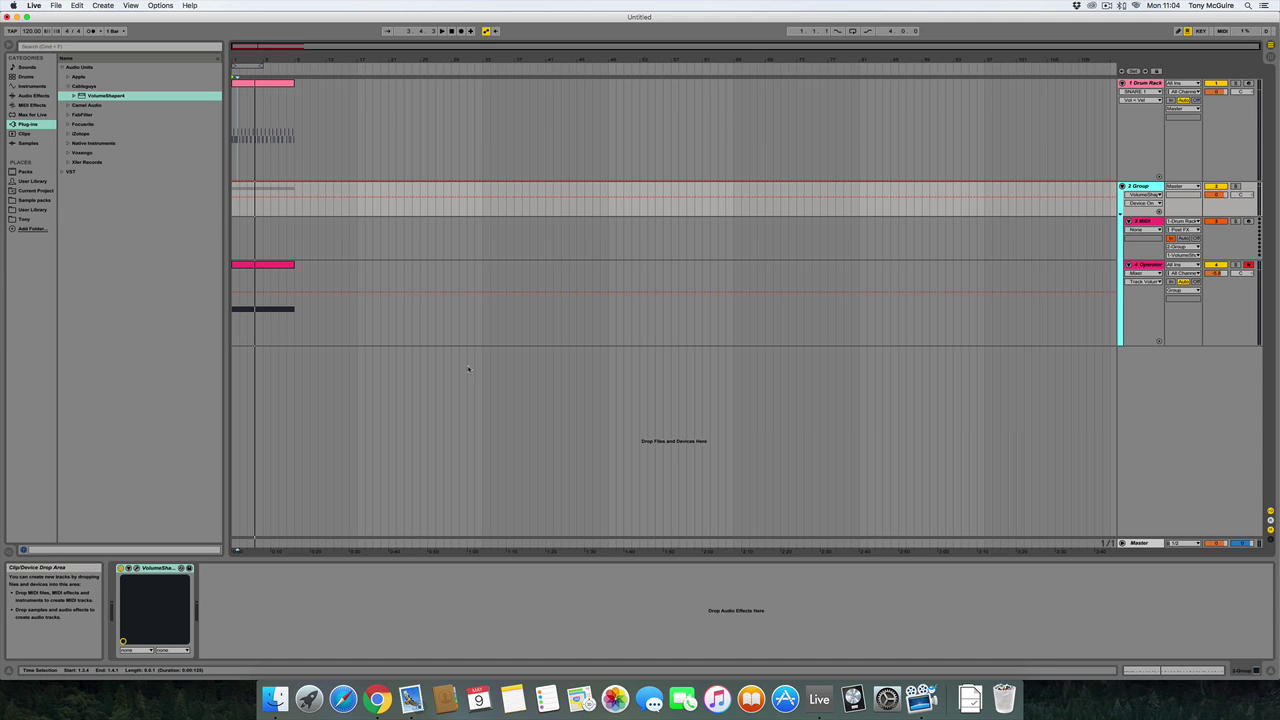
key(super+z)
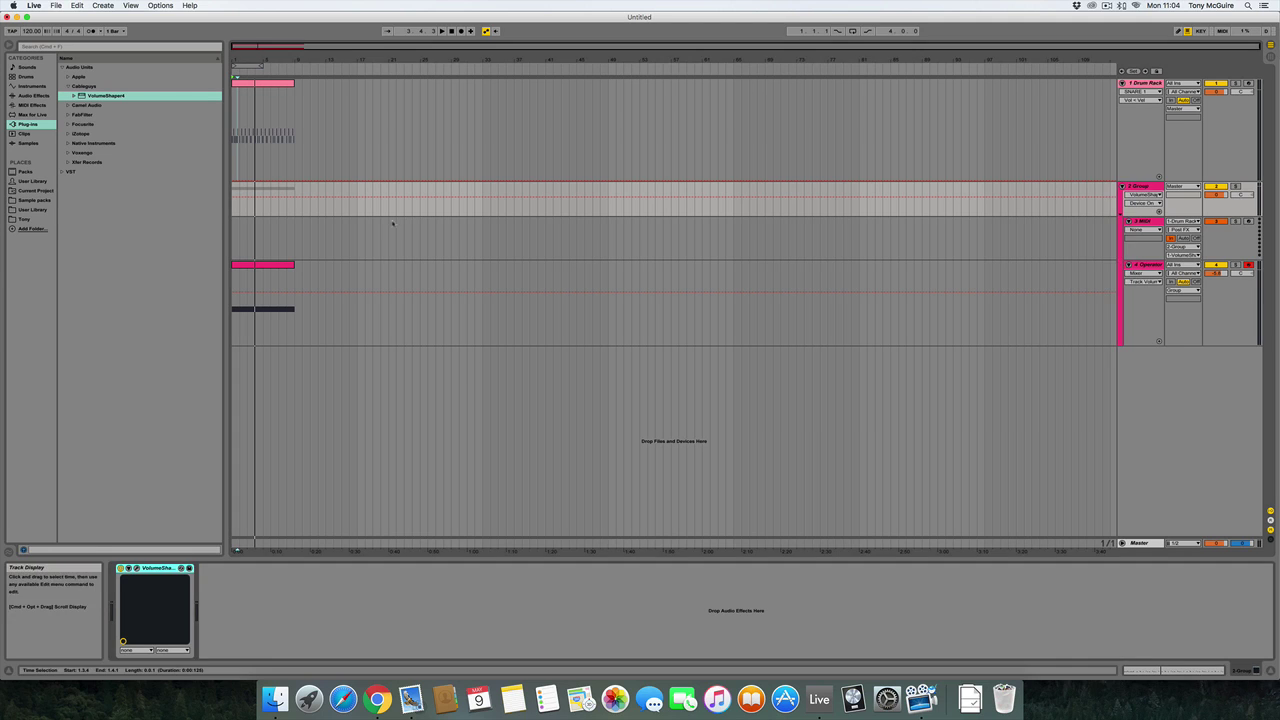
click(137, 568)
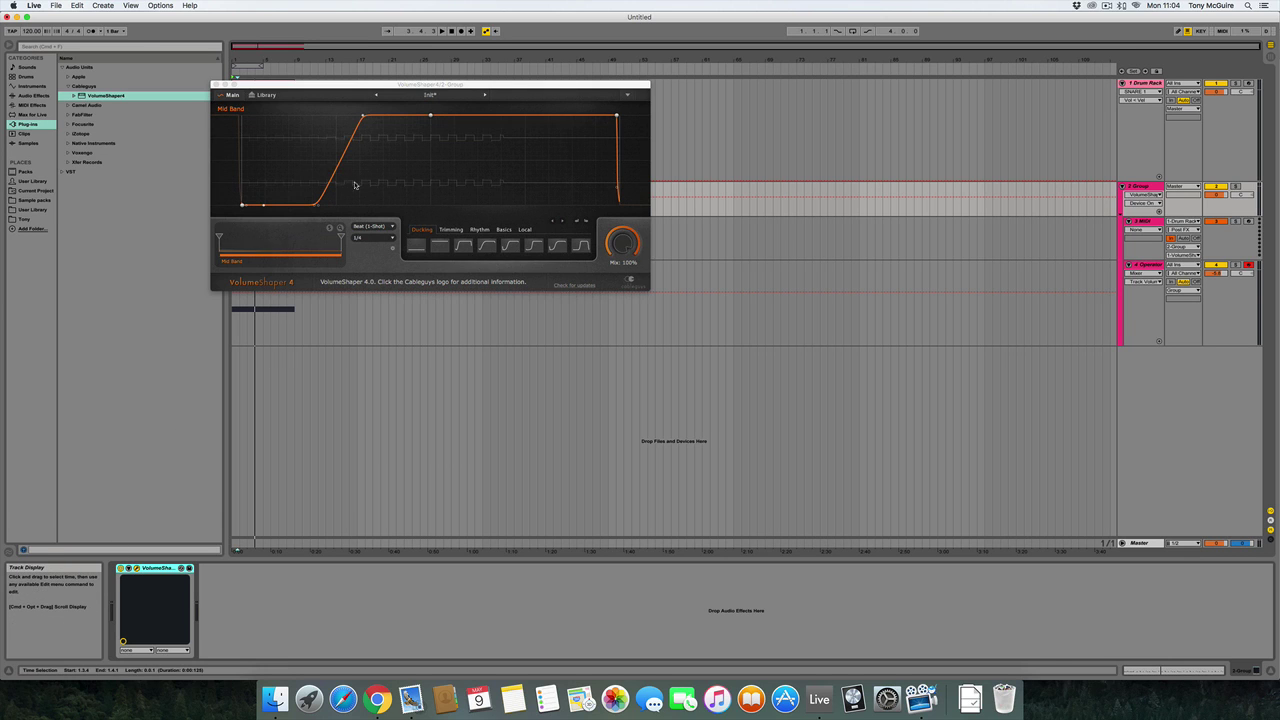
key(space)
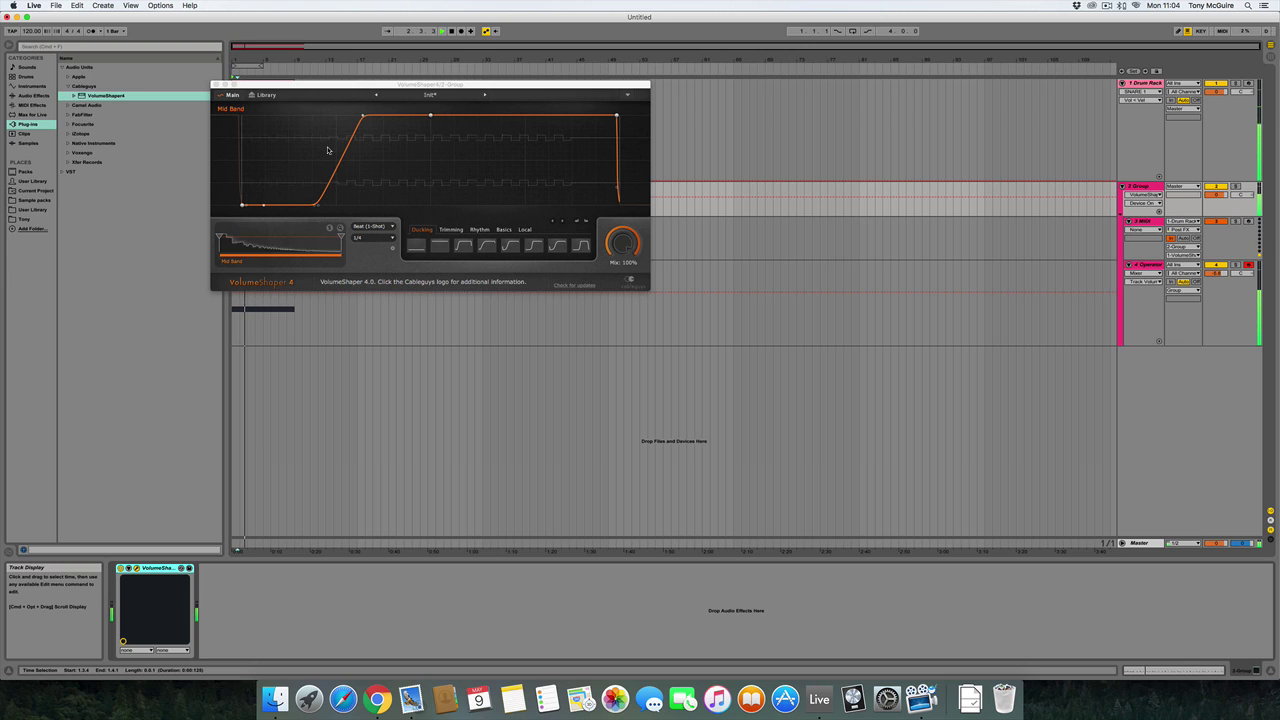
click(216, 85)
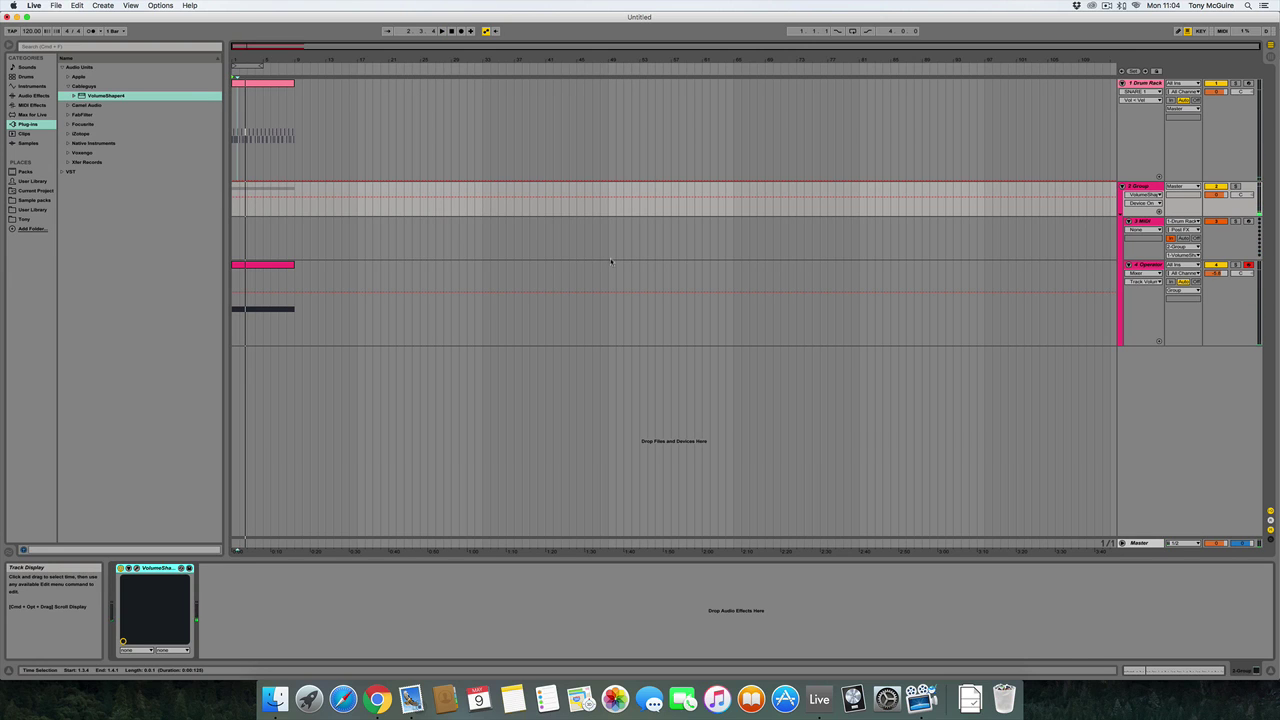